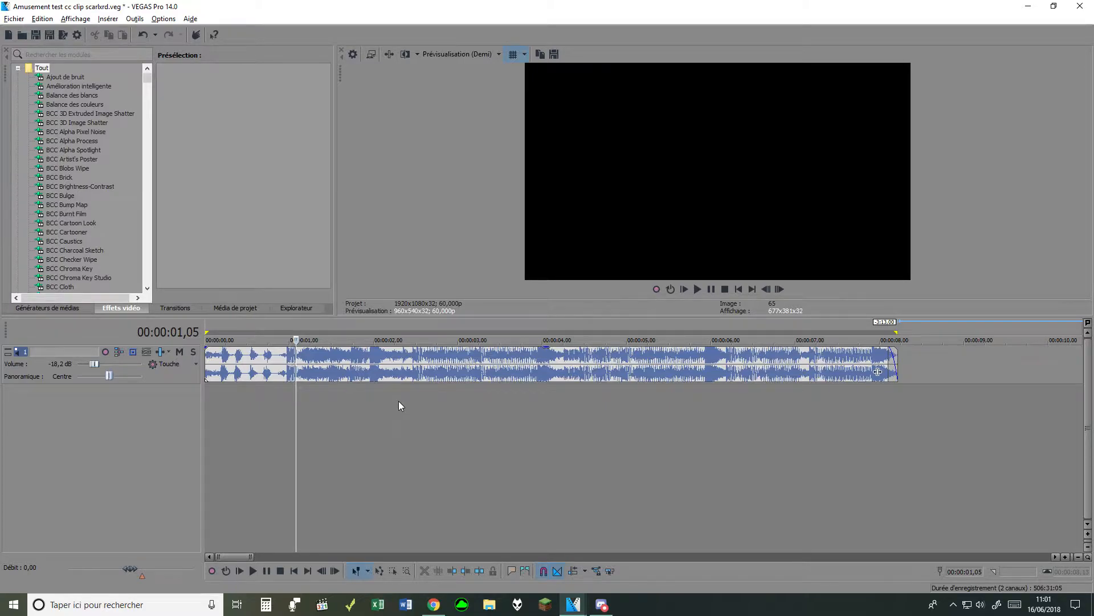
Step: Play the music track from its start to listen to the audio
key("alt+Tab")
mouse_move(564, 611)
left_click(587, 547)
left_click_drag(212, 401, 192, 402)
left_click(210, 408)
key("space")
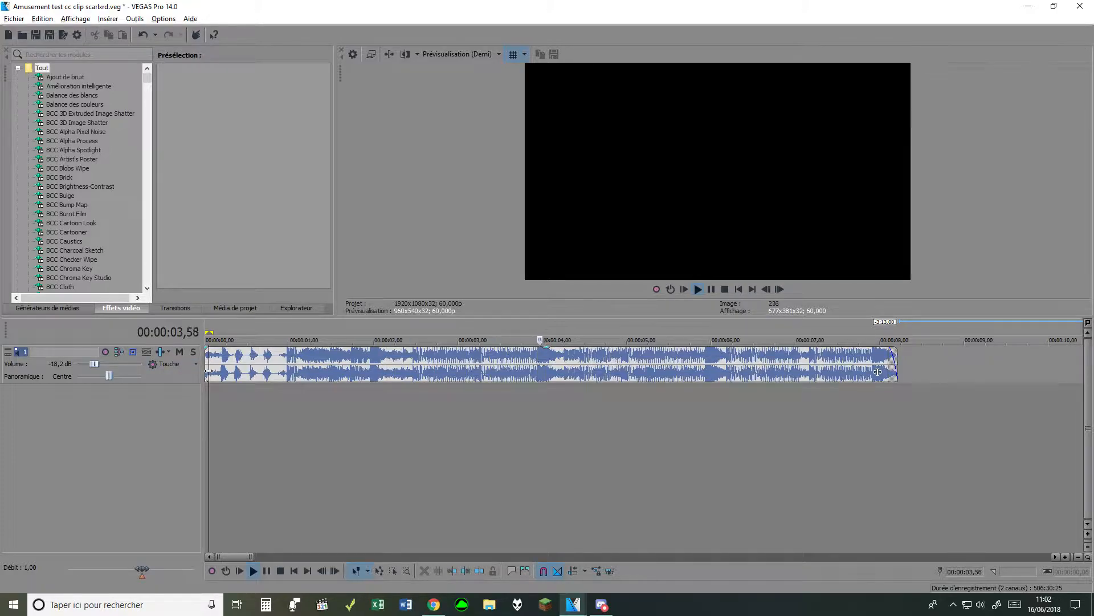
key("Return")
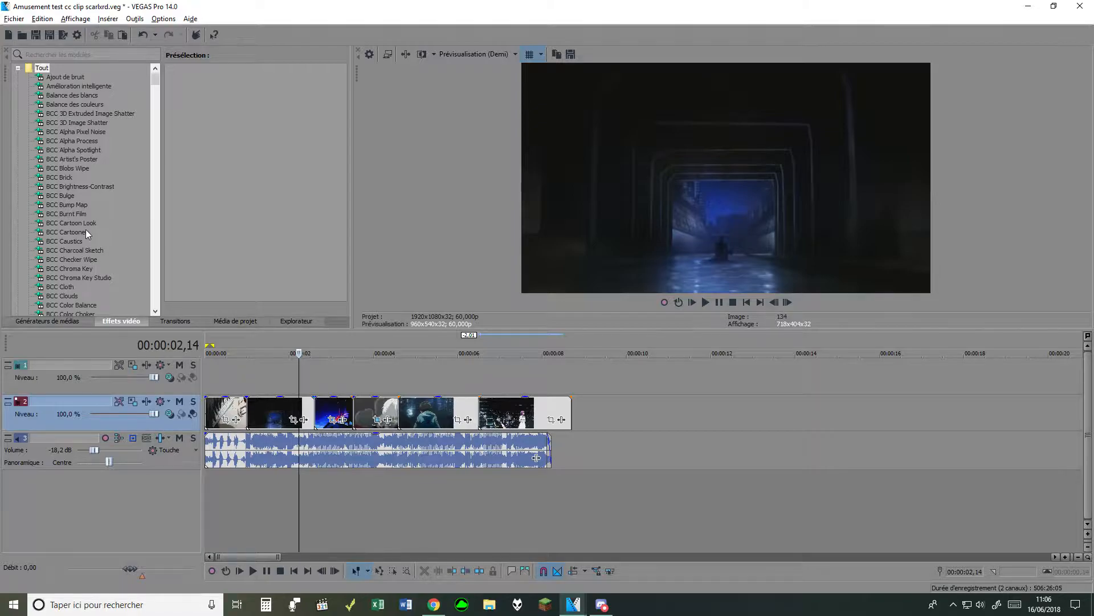
Step: Apply the default S_Zebrafy video effect to the night-sky tower clip, the third clip on track 2
left_click_drag(155, 79, 161, 72)
left_click_drag(155, 77, 151, 282)
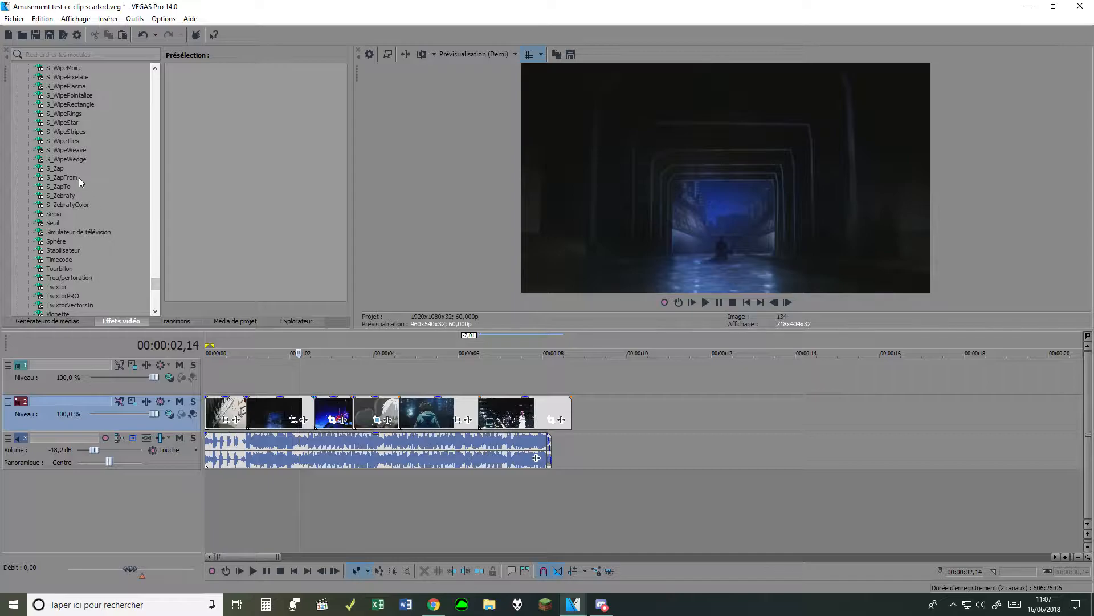
left_click(62, 196)
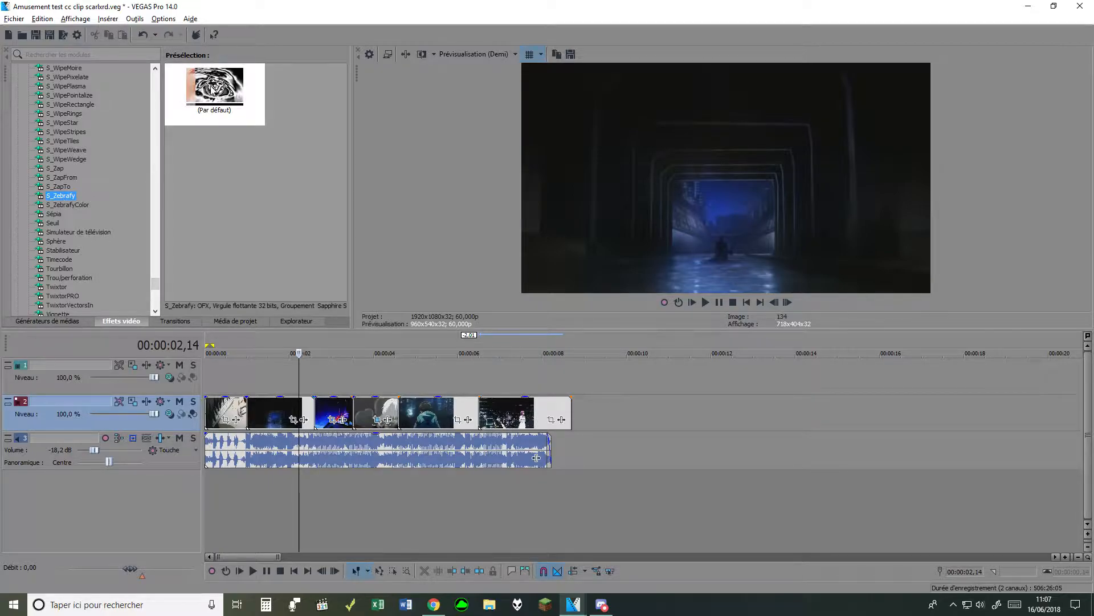
left_click(214, 93)
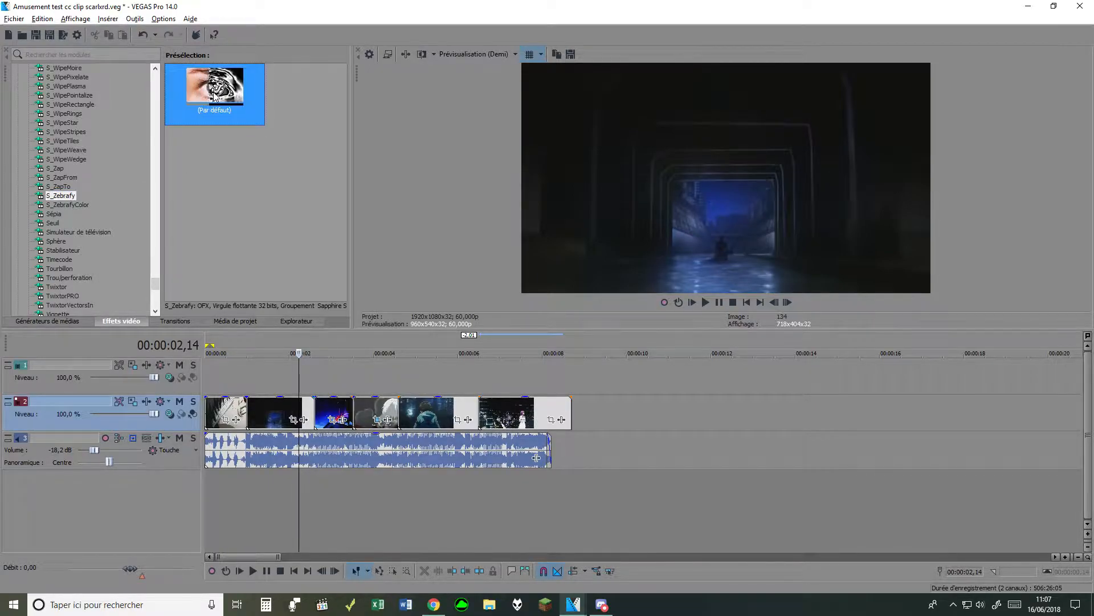
left_click(334, 408)
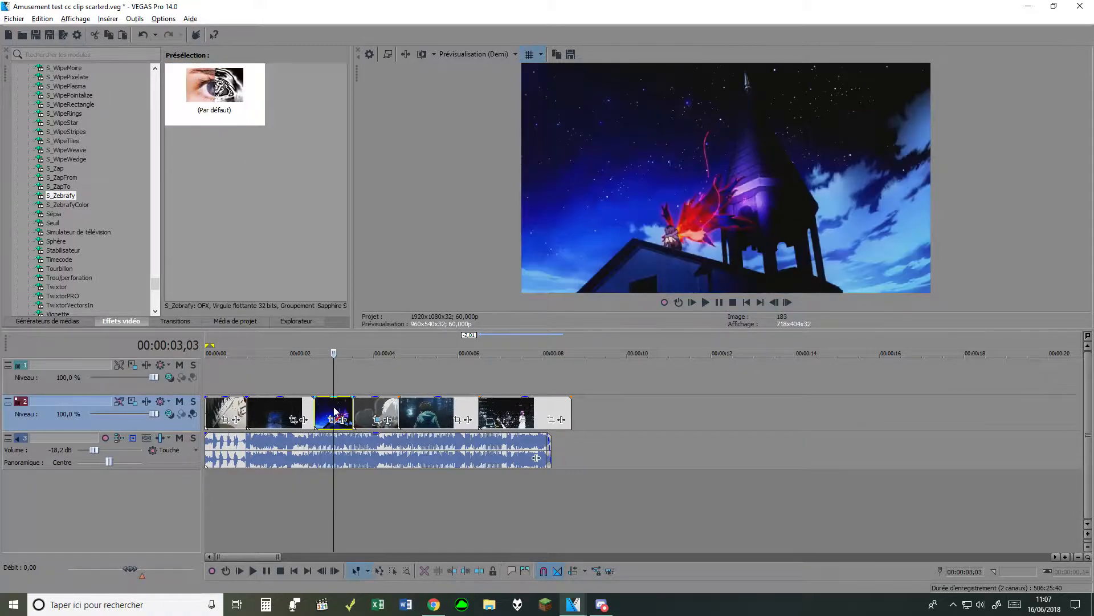
left_click_drag(222, 85, 336, 415)
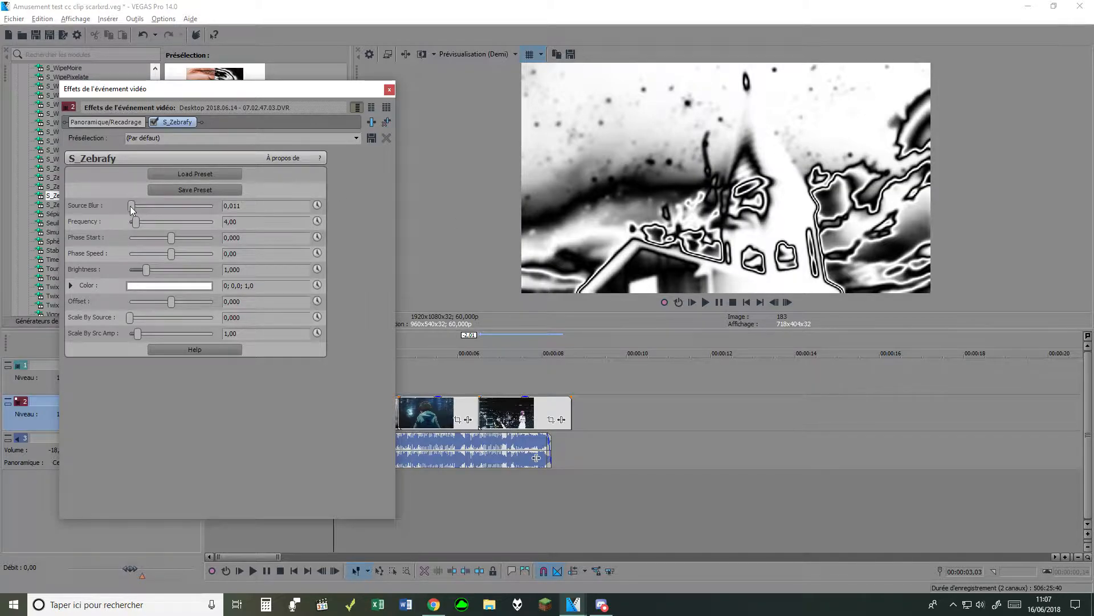
Step: Set the S_Zebrafy effect's Source Blur to 0,003, Frequency to 2,48 and Phase Start to -0,823
left_click_drag(131, 206, 128, 207)
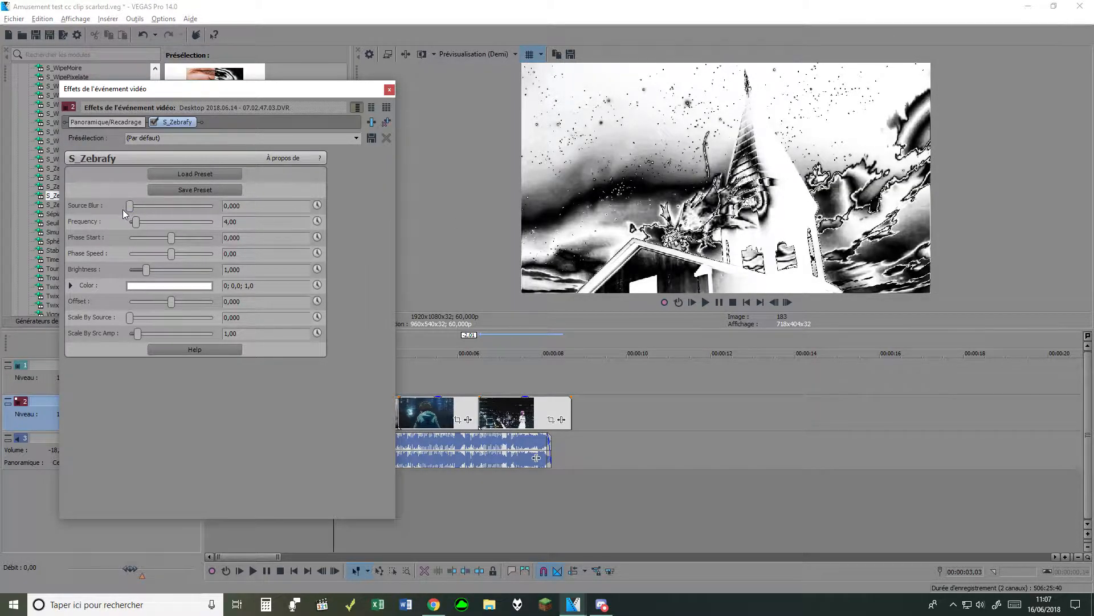
mouse_move(123, 209)
left_mouse_down()
mouse_move(225, 222)
mouse_move(206, 209)
mouse_move(239, 203)
mouse_move(131, 216)
left_mouse_up()
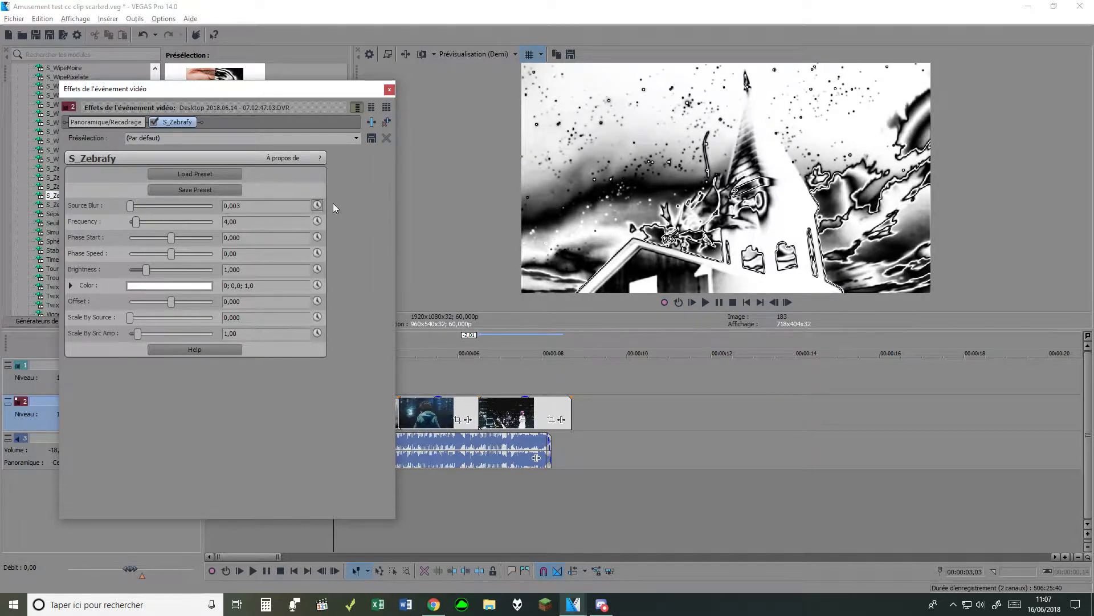
mouse_move(138, 228)
left_mouse_down()
mouse_move(245, 221)
mouse_move(135, 231)
left_mouse_up()
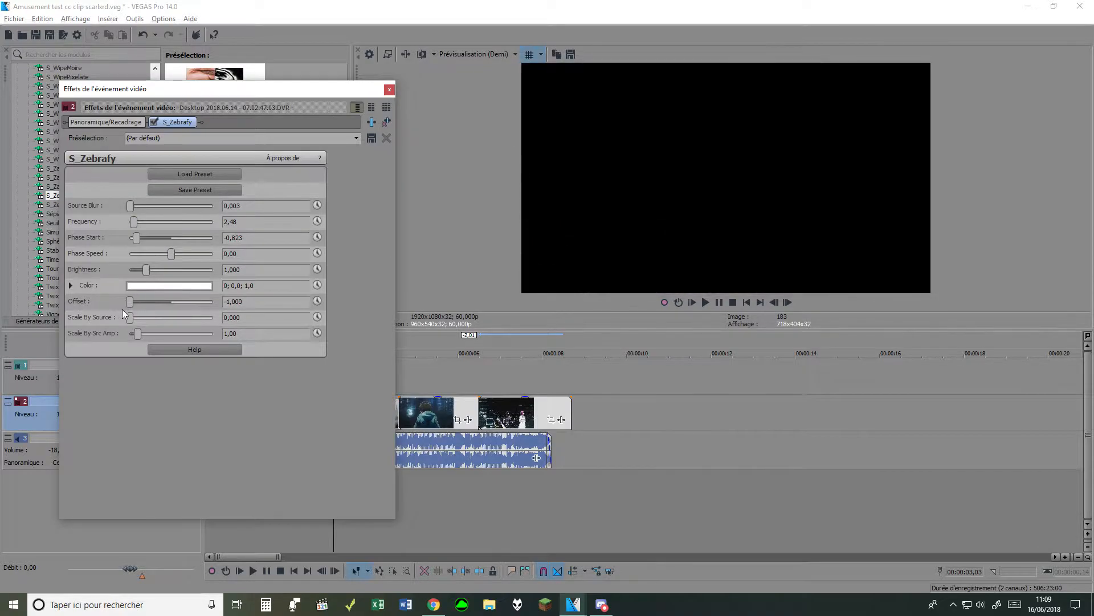
Step: Try other Offset and Scale By Source values for S_Zebrafy, undo them and close the effect settings
mouse_move(171, 309)
left_mouse_down()
mouse_move(180, 307)
mouse_move(165, 307)
left_mouse_up()
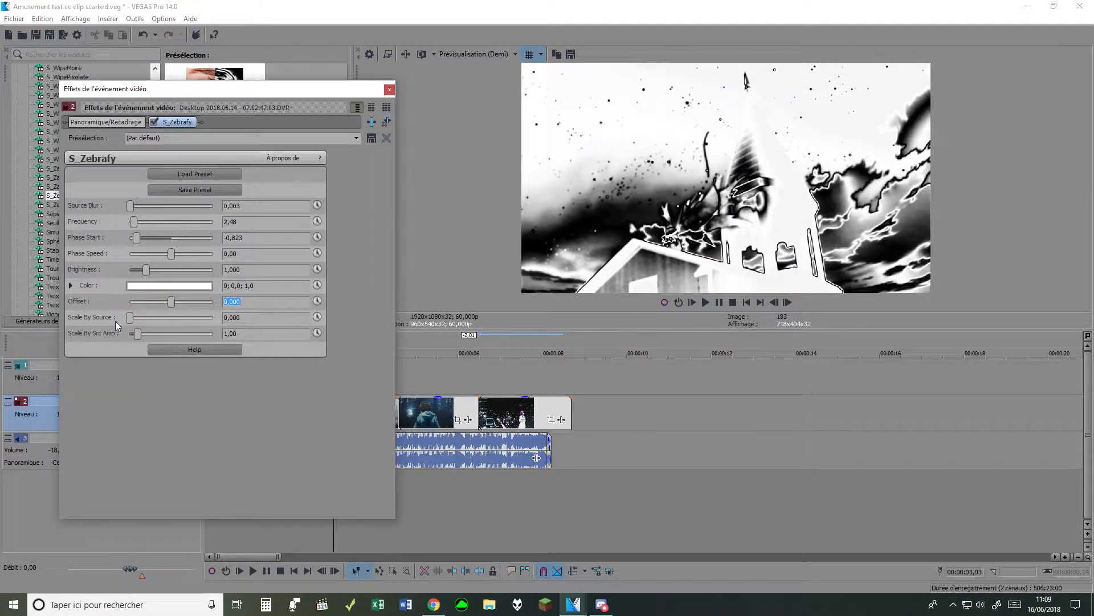
left_click_drag(131, 317, 169, 334)
left_click_drag(83, 336, 81, 338)
key("ctrl+z")
type("Scarlxrd")
left_click(390, 90)
Step: Apply the Miroir effect with the Réfléchi à gauche preset to the tower clip
scroll(340, 425, "up", 3)
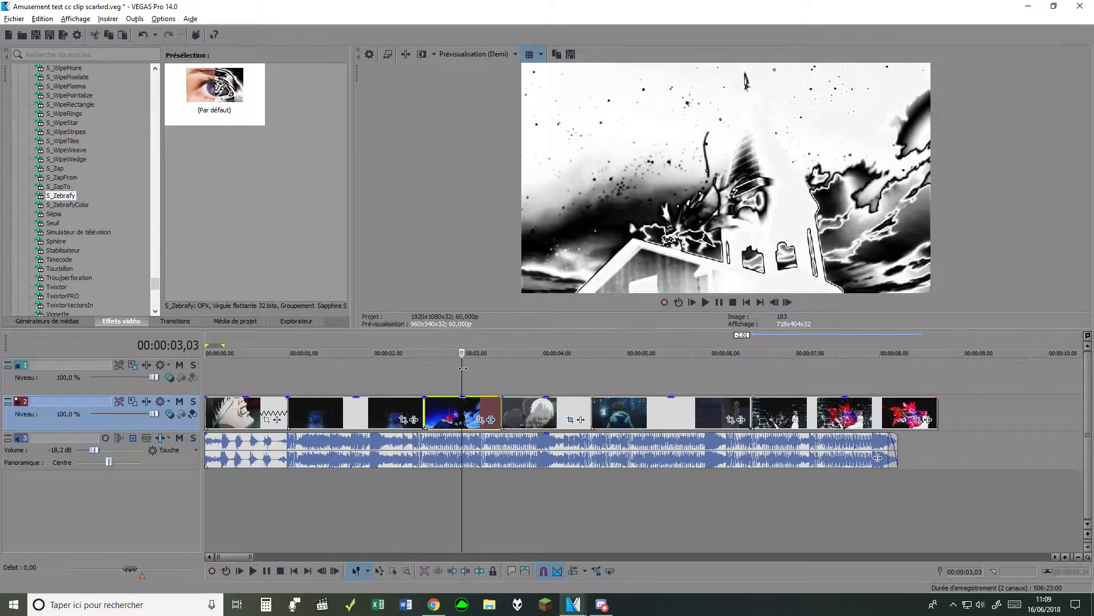
mouse_move(463, 369)
left_mouse_down()
mouse_move(492, 370)
mouse_move(421, 374)
mouse_move(474, 379)
left_mouse_up()
left_click(503, 390)
scroll(503, 389, "up", 2)
scroll(502, 389, "down", 2)
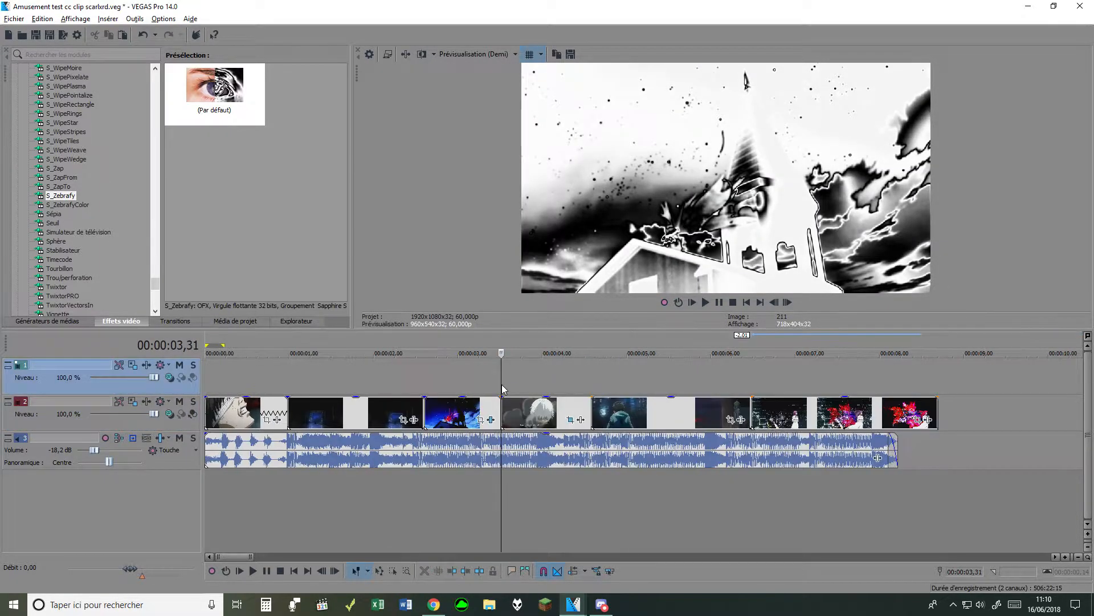
left_click(458, 381)
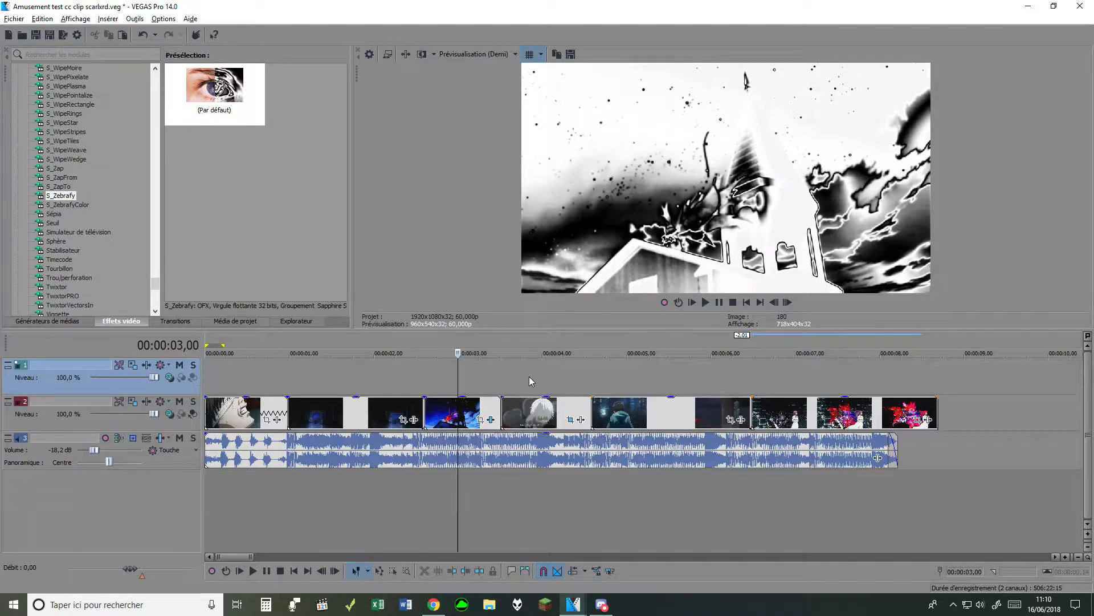
left_click(83, 278)
scroll(83, 247, "up", 15)
scroll(86, 226, "up", 15)
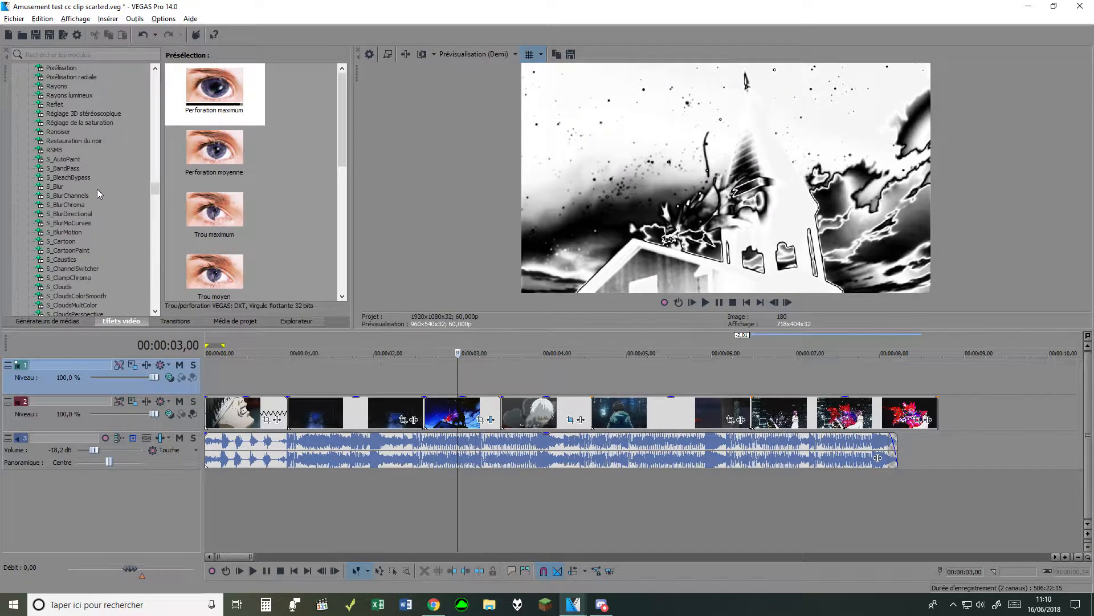
scroll(99, 232, "up", 5)
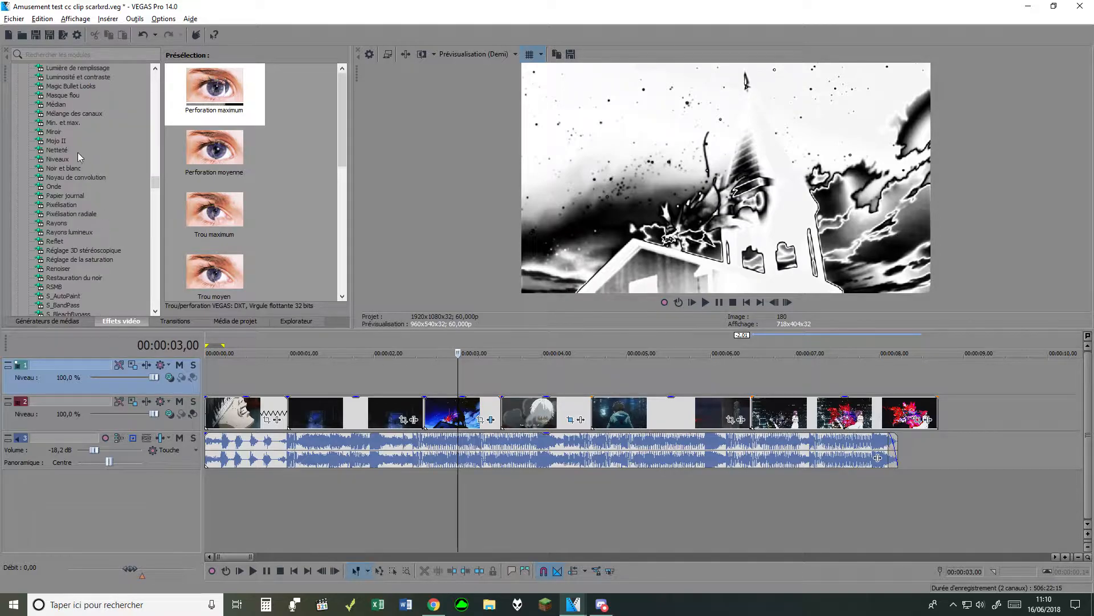
left_click(58, 130)
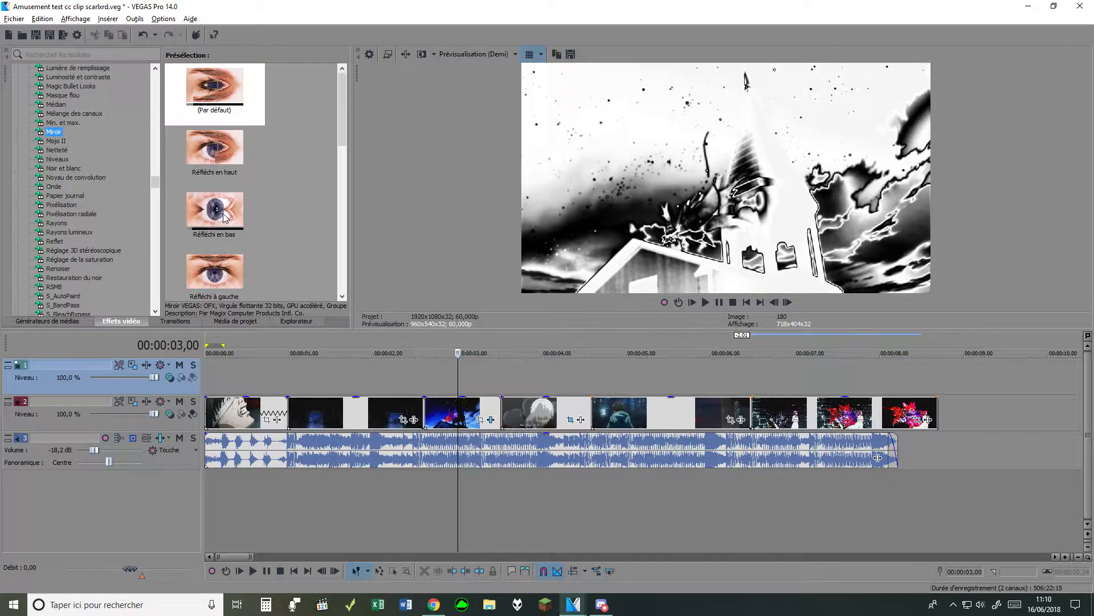
left_click_drag(228, 280, 466, 415)
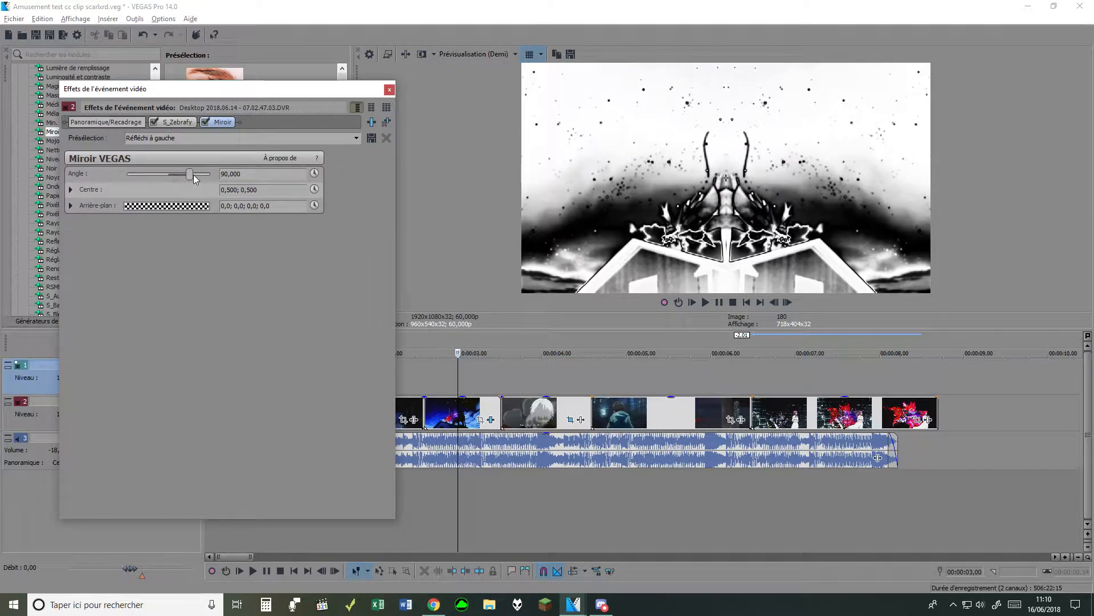
Step: Move the mirror's centre to 0,587; 0,424 and add a second Miroir VEGAS effect to the tower clip's effect chain
left_click(70, 189)
mouse_move(210, 229)
left_mouse_down()
mouse_move(232, 237)
mouse_move(188, 227)
mouse_move(217, 236)
left_mouse_up()
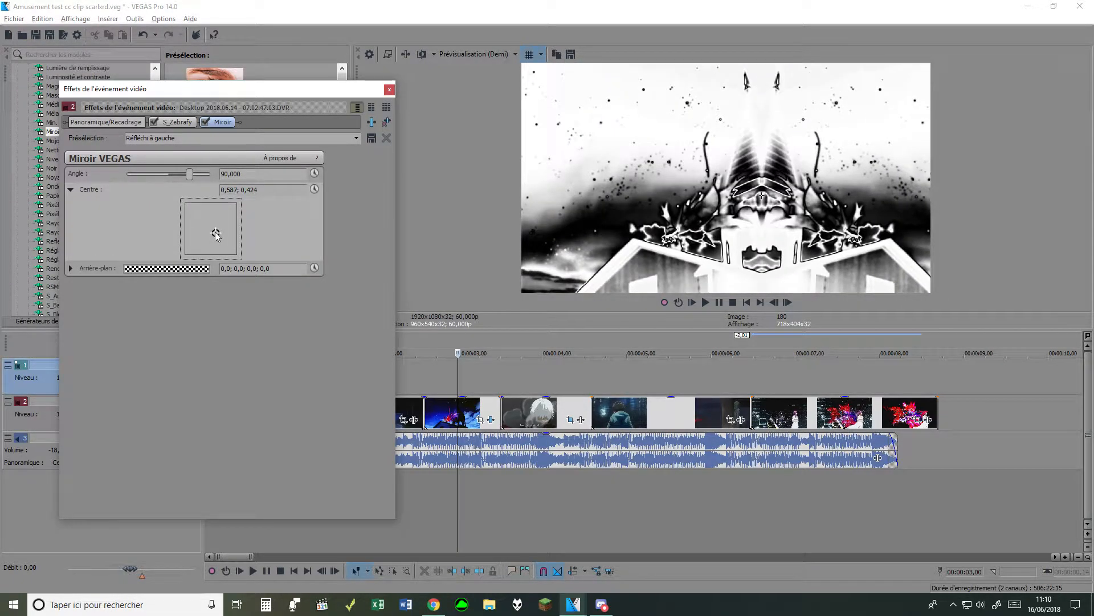
left_click(371, 122)
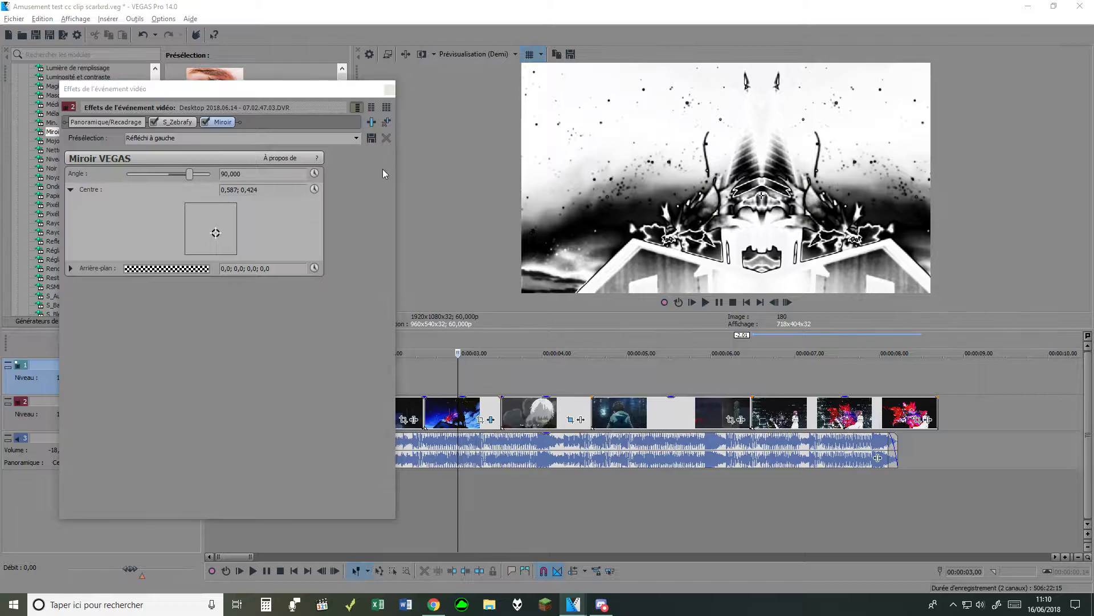
scroll(515, 313, "down", 5)
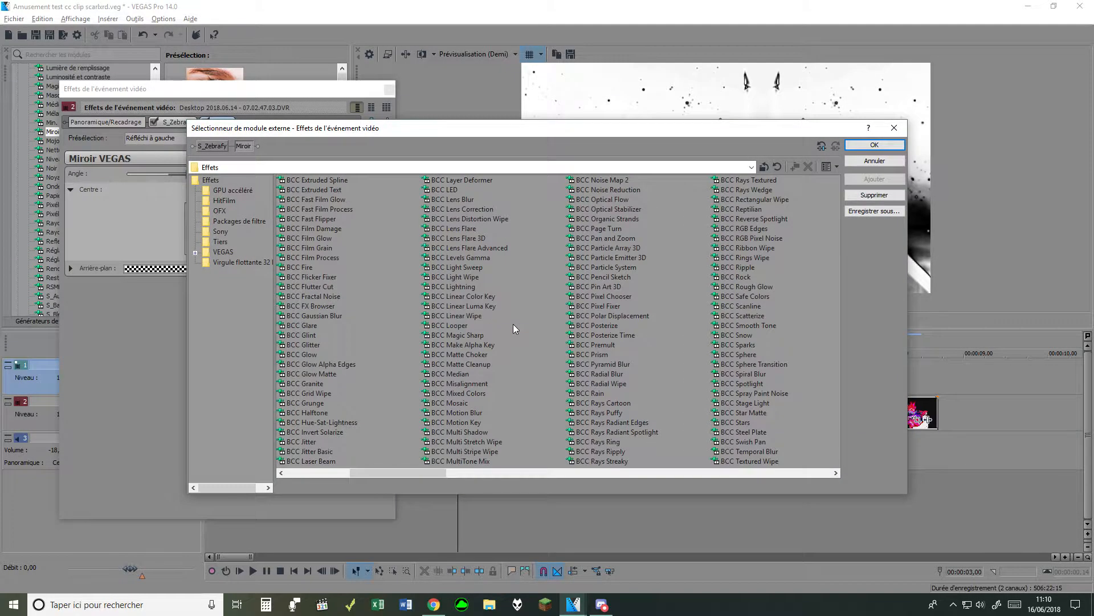
scroll(515, 321, "down", 2)
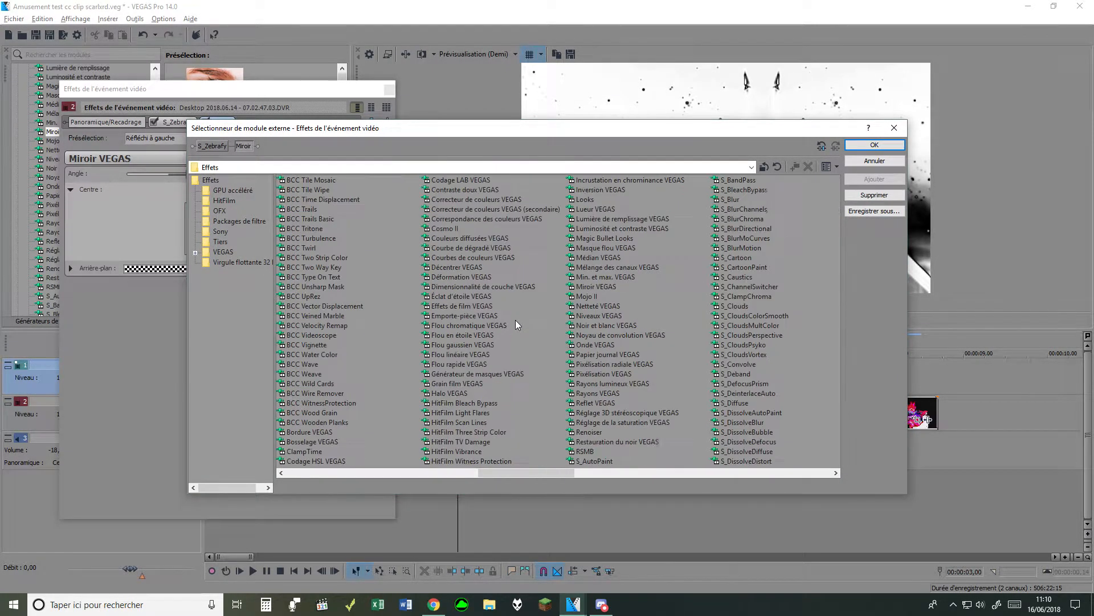
double_click(596, 286)
key("Return")
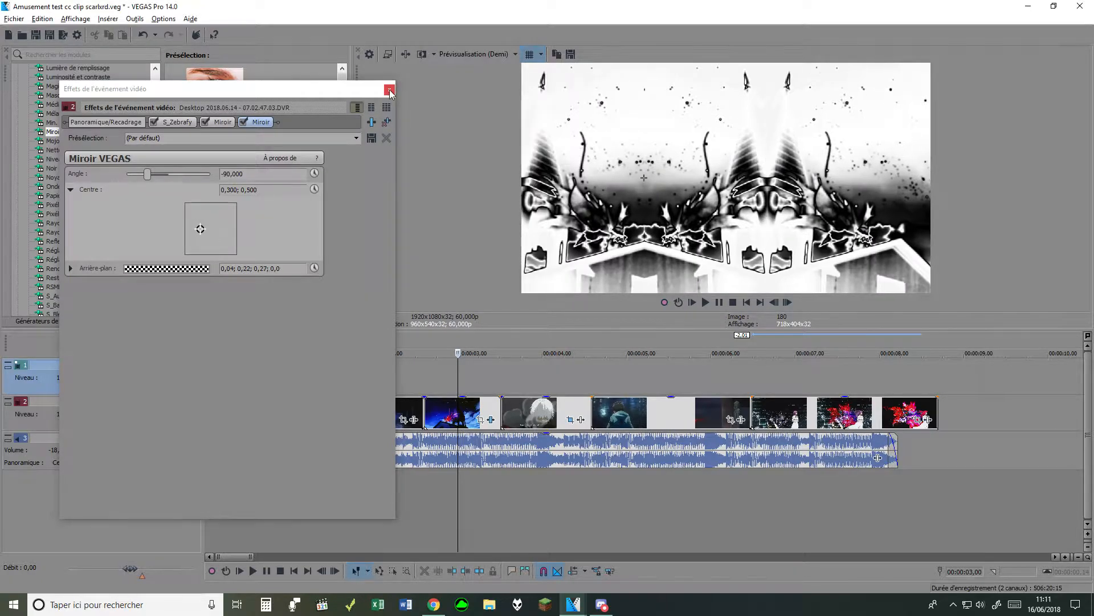
left_click(390, 90)
Step: Check the mirrored frames at the beginning of the tower clip, around 00:00:02,37
left_click(427, 385)
scroll(427, 385, "up", 1)
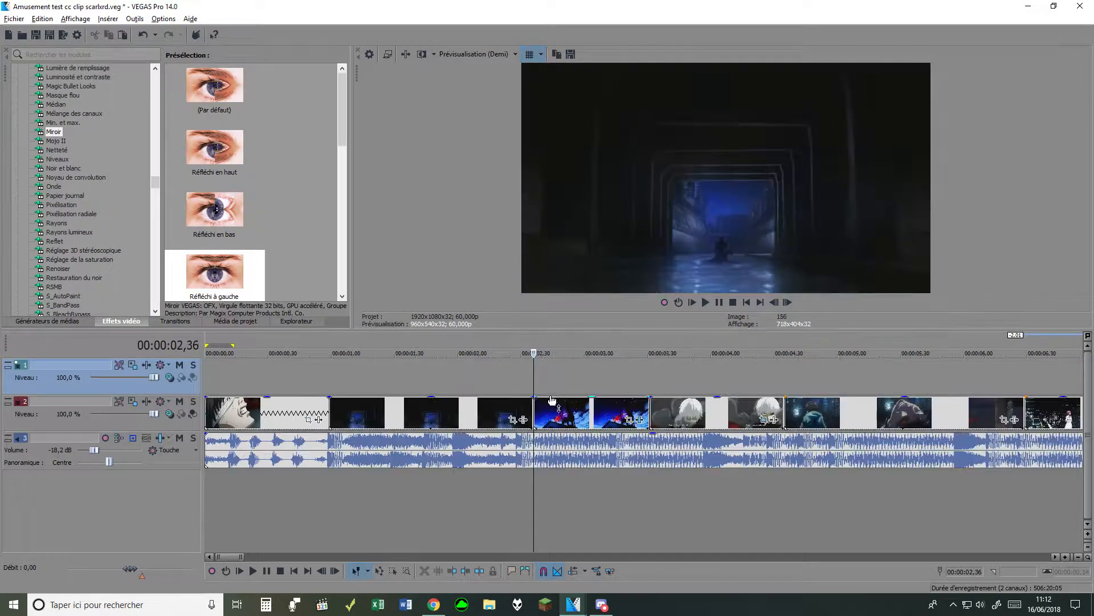
key("Right")
scroll(543, 382, "up", 6)
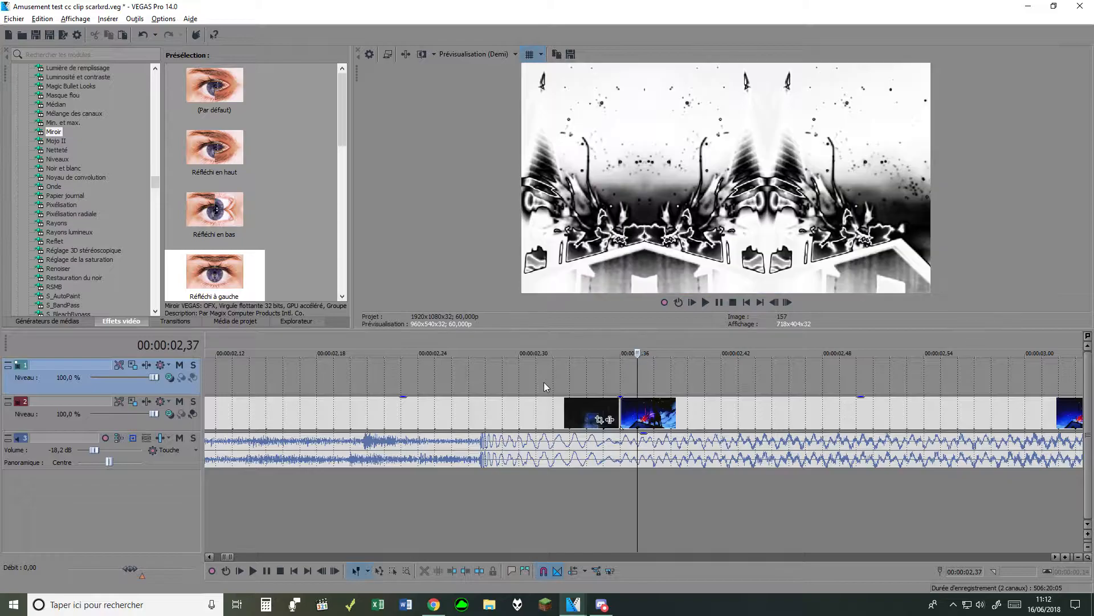
Step: Switch to Chrome to glance at the YouTube results for "Scarlxrd CC", and return to VEGAS Pro
left_click(435, 603)
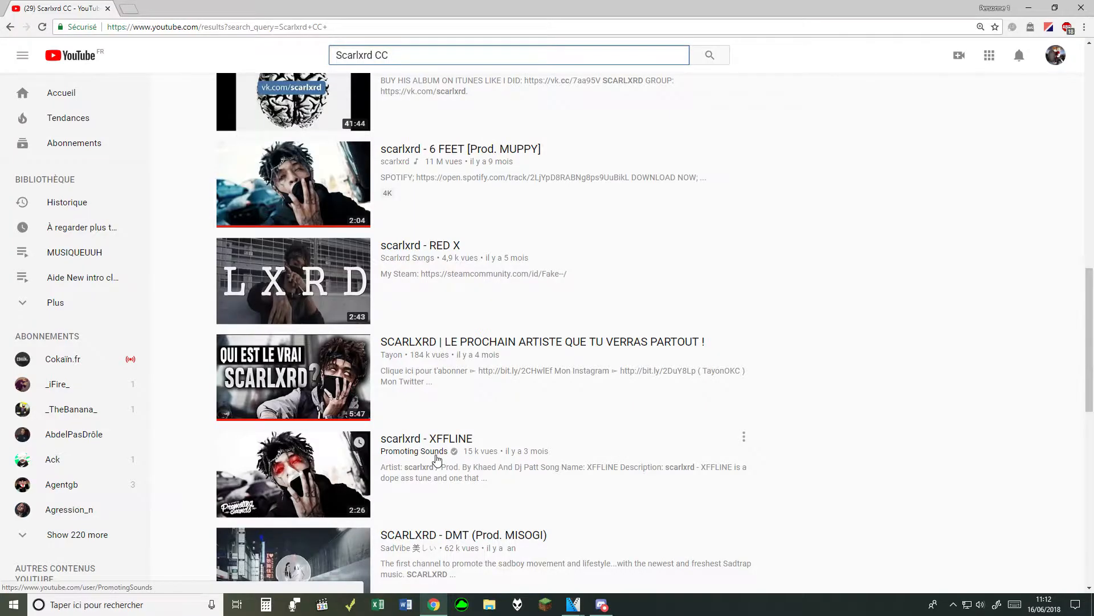
scroll(436, 461, "up", 10)
mouse_move(573, 604)
left_click(635, 547)
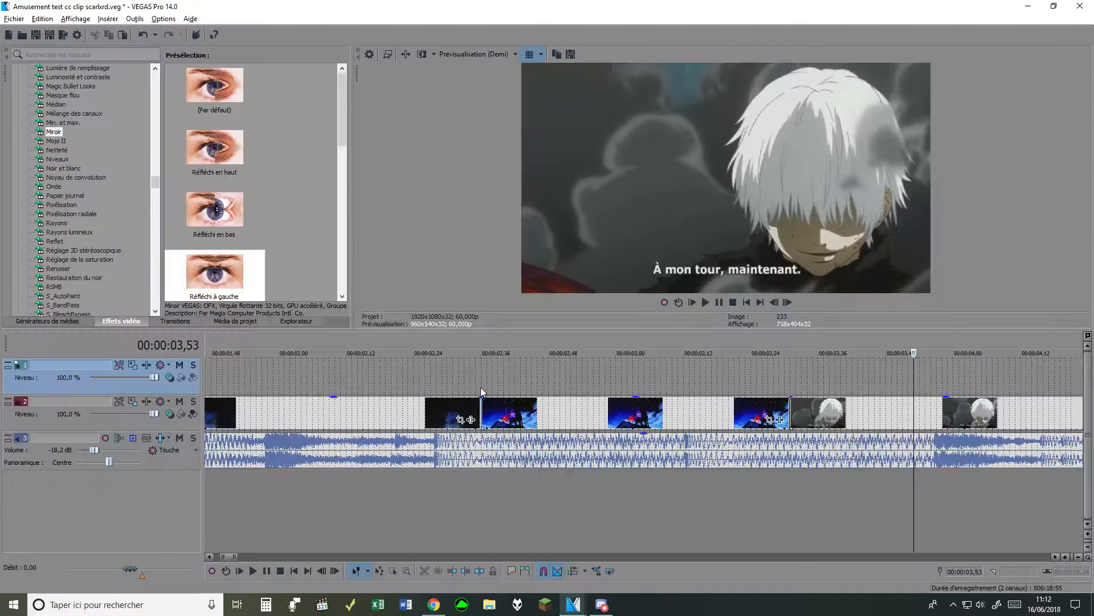
Step: Play the timeline from the start of the tower clip to review its effects
key("space")
key("space")
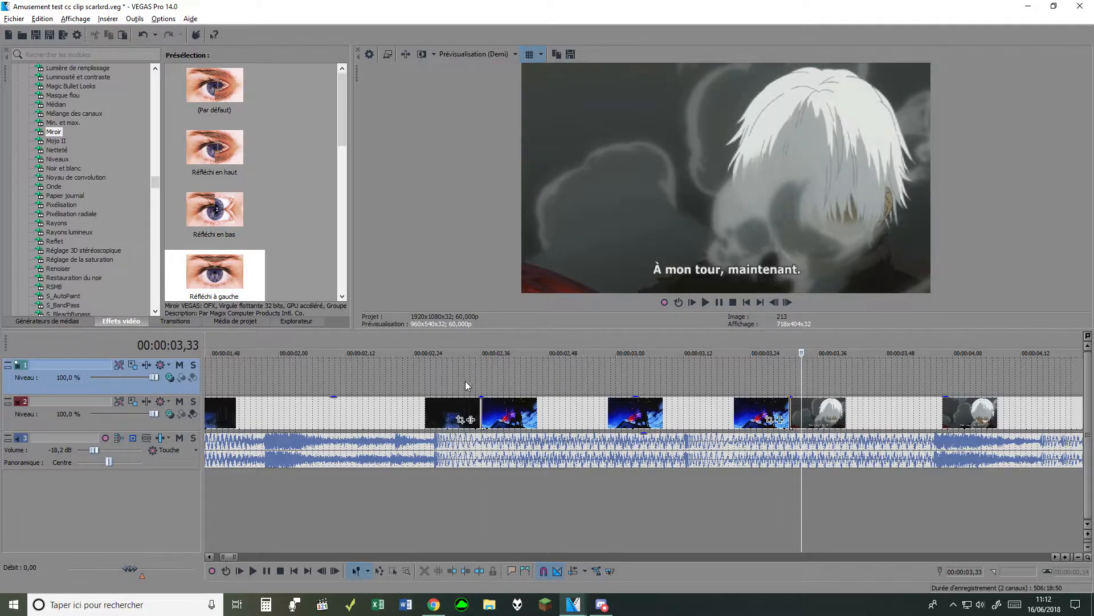
left_click(481, 376)
key("space")
key("Return")
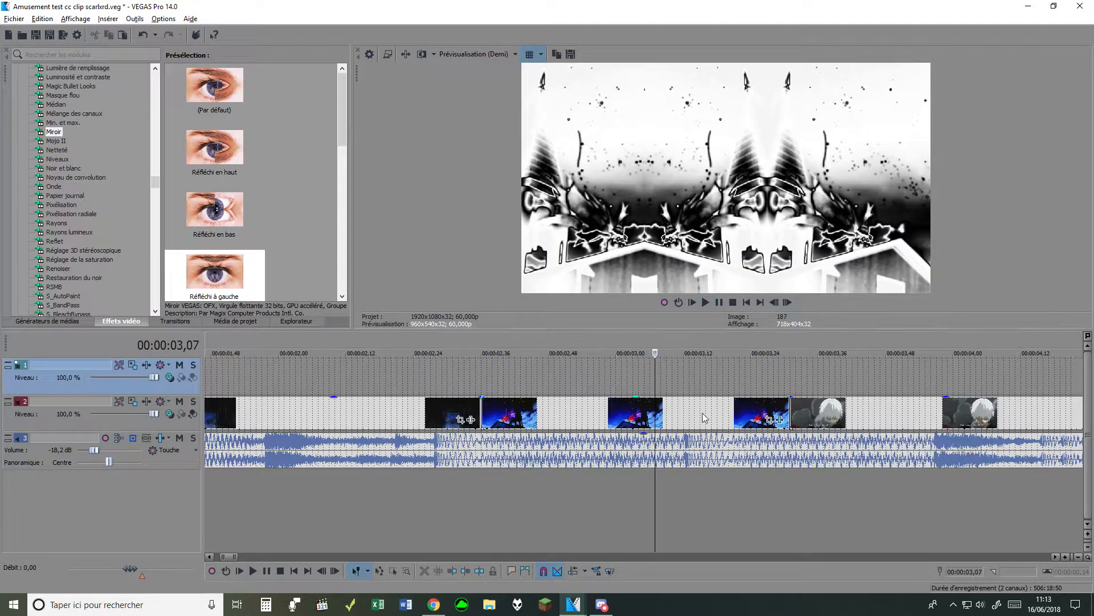
Step: Move the tower clip to track 1, extend its end to 00:00:04,26 and set its playback rate to 2
left_click_drag(575, 407, 577, 388)
left_click_drag(789, 381, 973, 389)
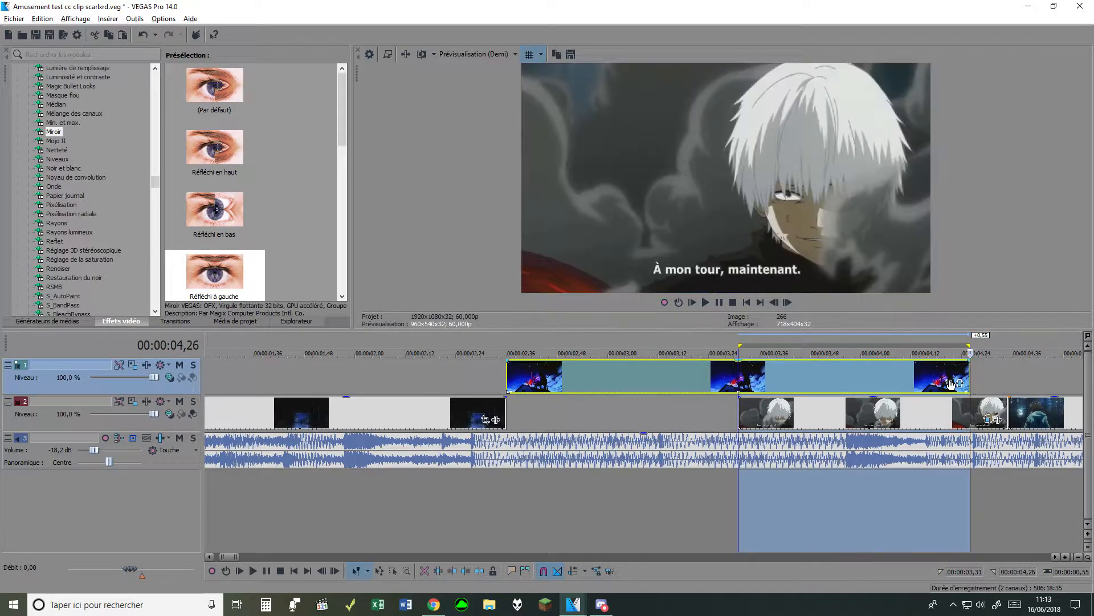
right_click(951, 385)
left_click(864, 584)
left_click_drag(537, 261, 418, 262)
type("2")
key("Return")
key("space")
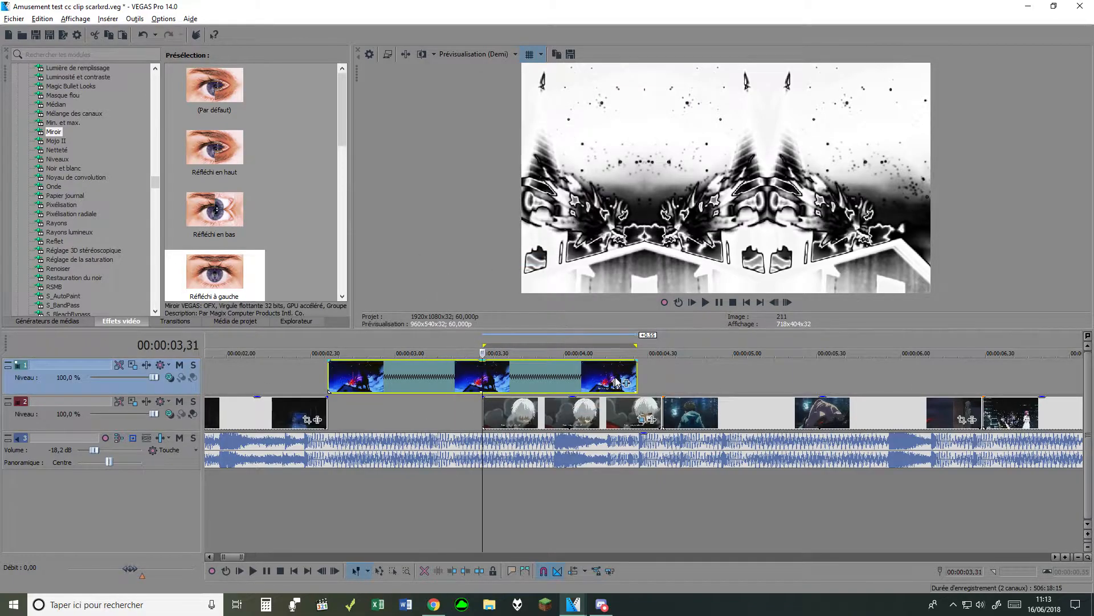
Step: Move the sped-up tower clip back to track 2, spanning 00:00:02,36 to 00:00:03,31, and play it
left_click_drag(353, 376, 351, 468)
key("space")
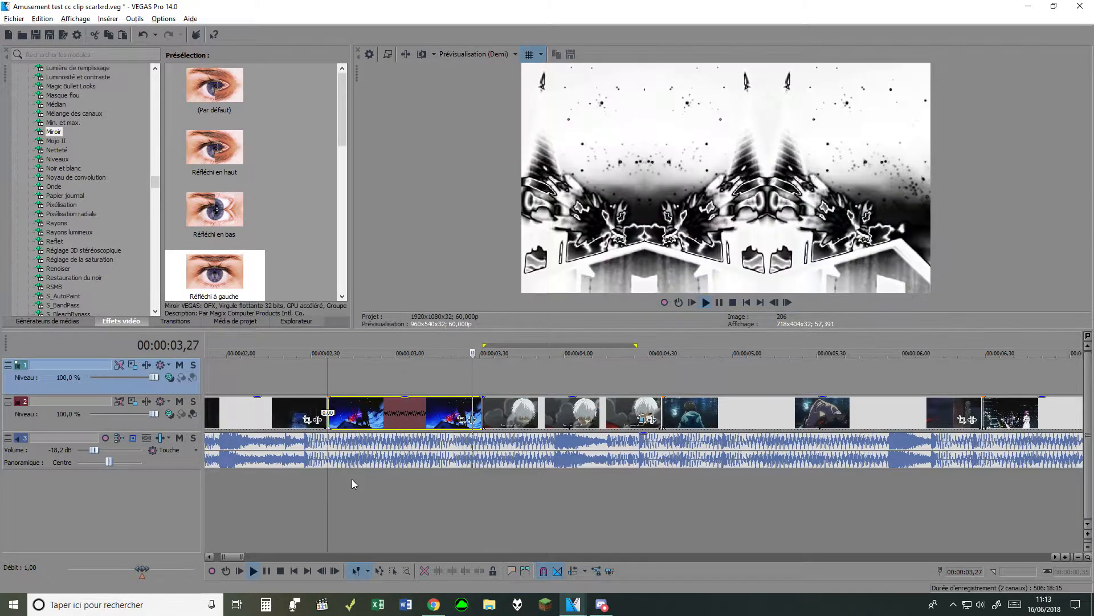
key("Return")
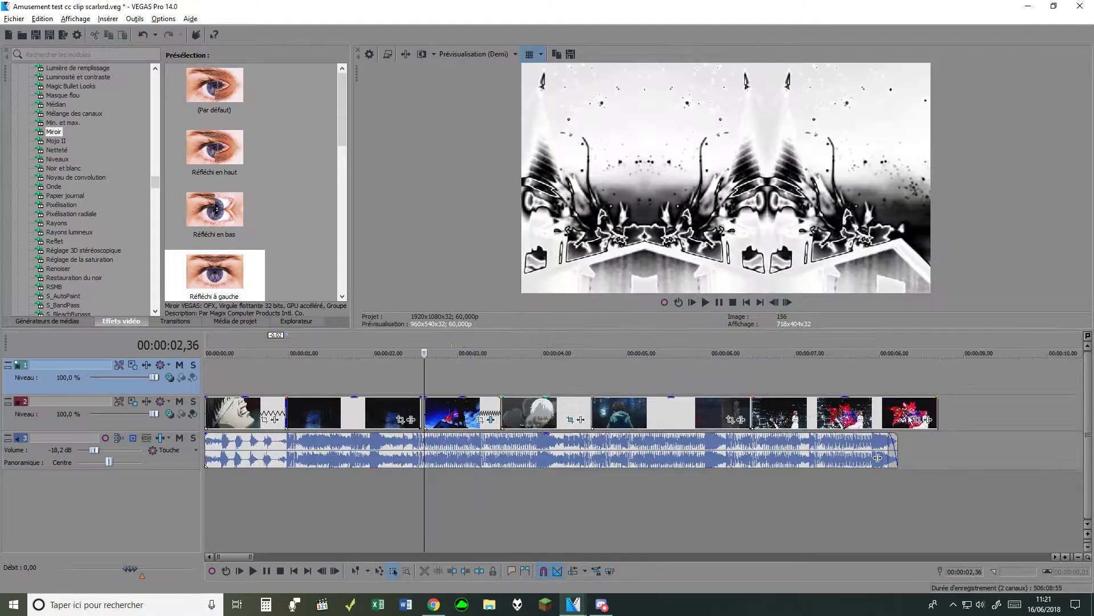
Step: Isolate the tower clip by moving the clips after it past the end of the music and clearing away the earlier clips
left_click_drag(775, 416, 927, 416)
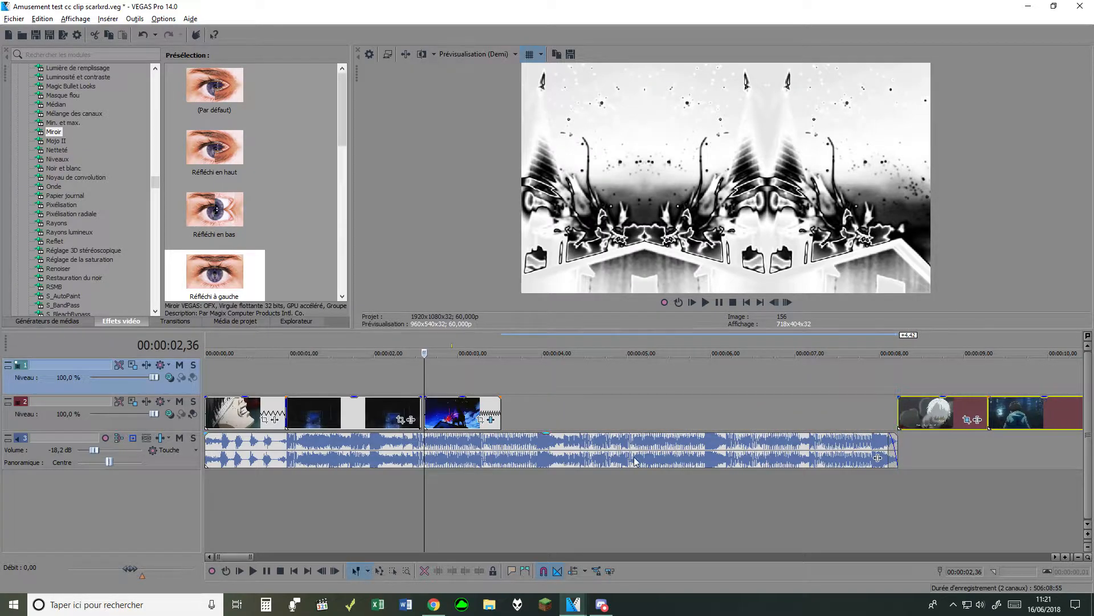
scroll(663, 461, "down", 5)
left_click(251, 417)
left_click_drag(251, 416, 429, 414)
left_click(632, 414)
scroll(633, 413, "up", 10)
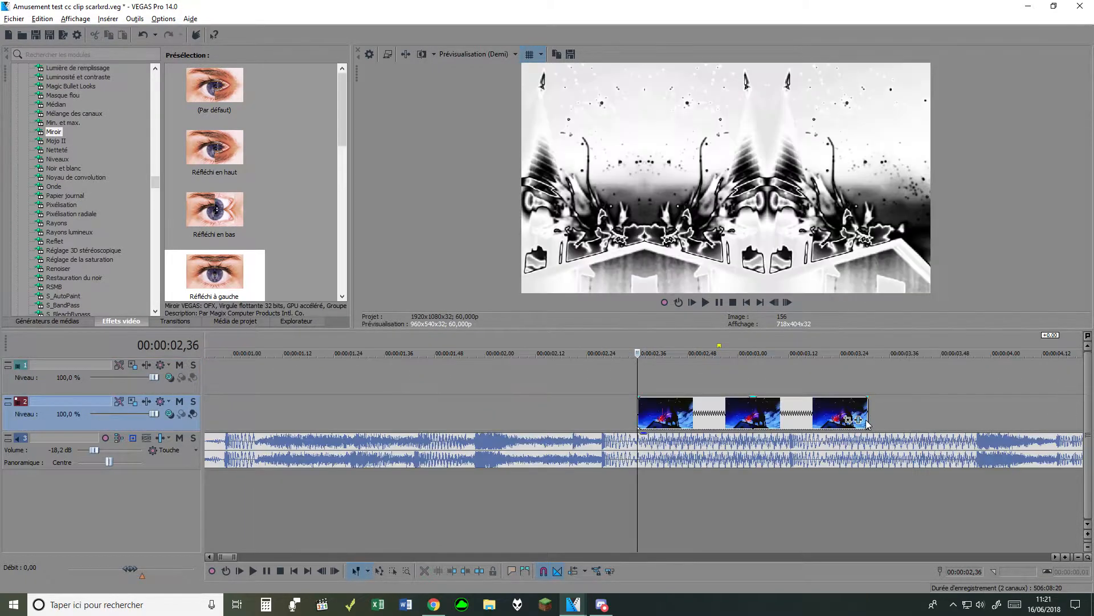
Step: Add a very short fade-out at the end of the tower clip on track 2
left_click(867, 412)
scroll(868, 413, "up", 10)
left_click_drag(634, 415, 625, 415)
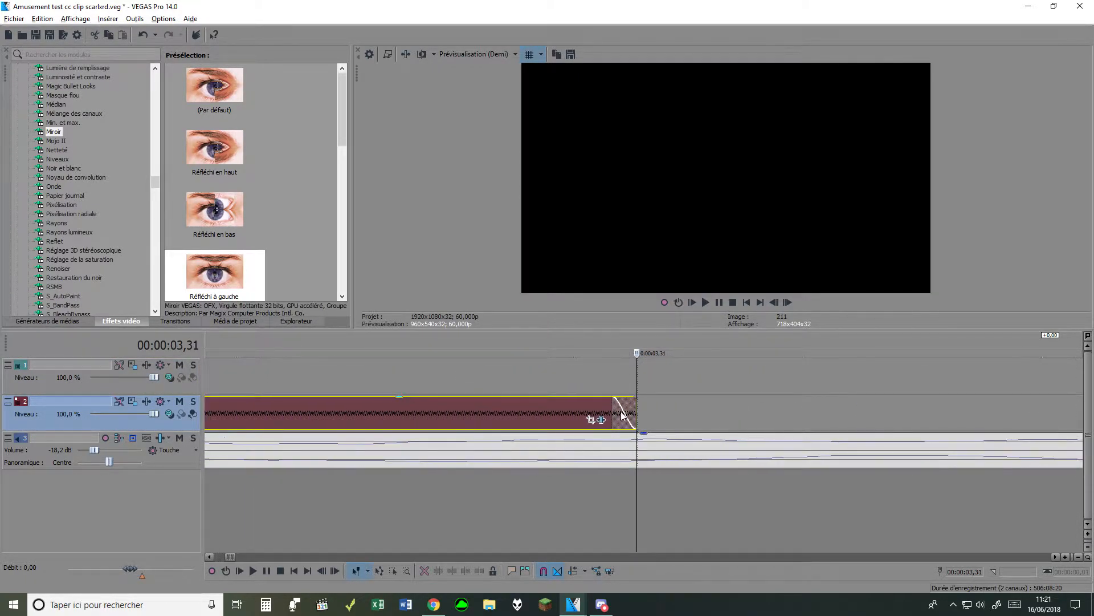
scroll(644, 425, "down", 10)
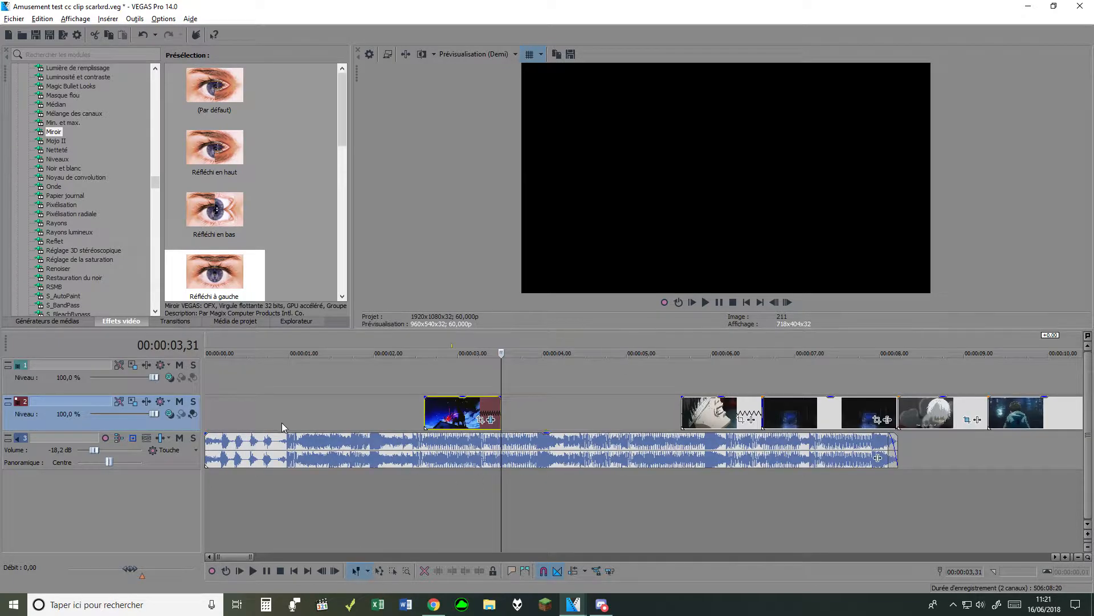
Step: Listen to the music with track 2 muted and locate the beat at about 00:00:04,16
left_click(566, 448)
scroll(566, 448, "up", 8)
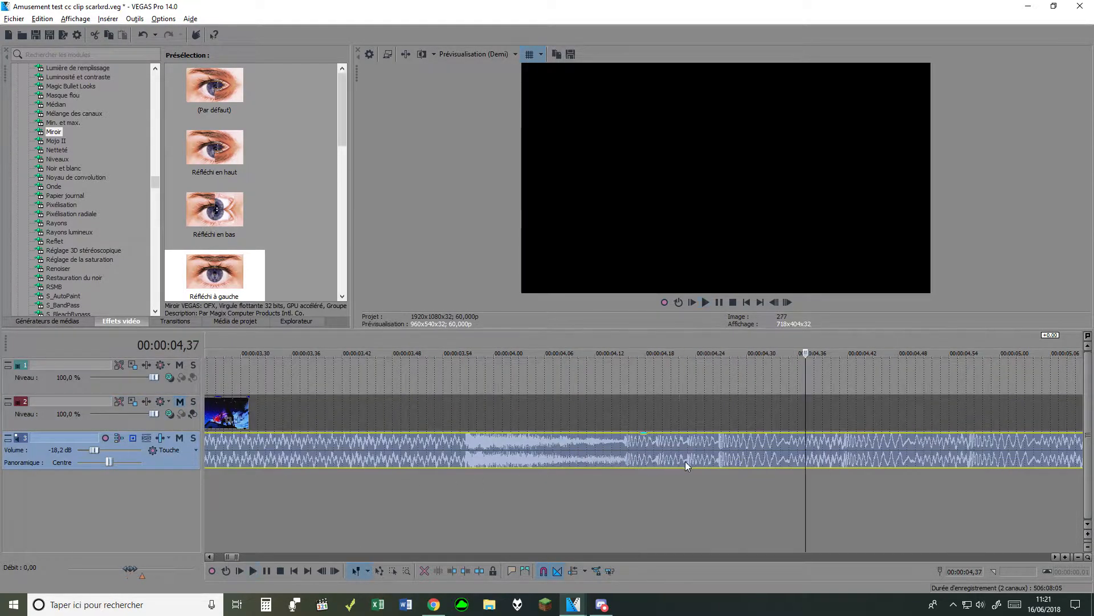
left_click(626, 447)
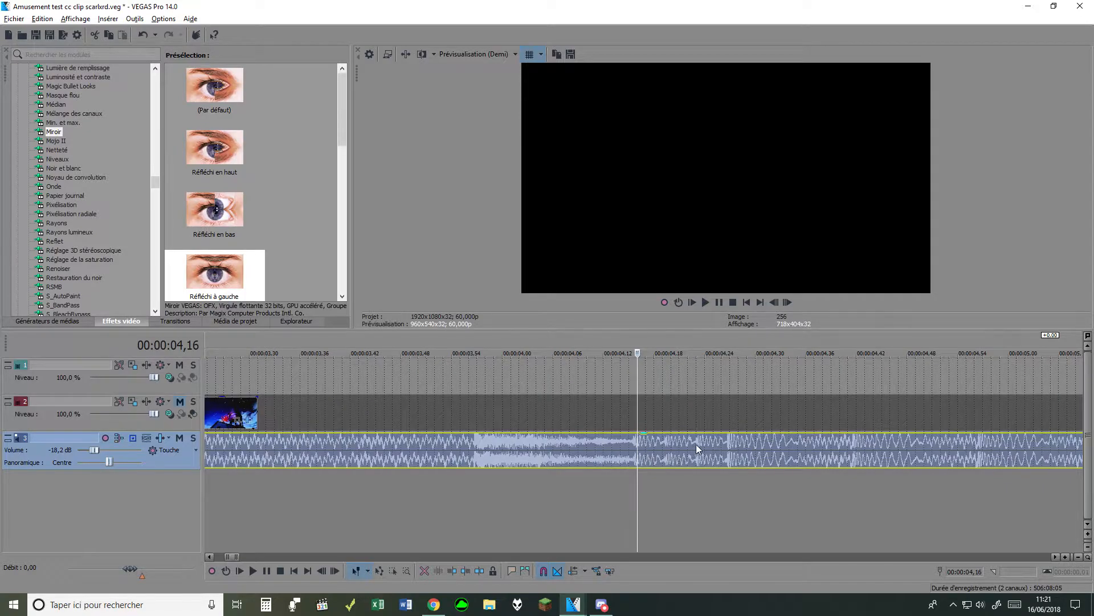
scroll(444, 440, "down", 2)
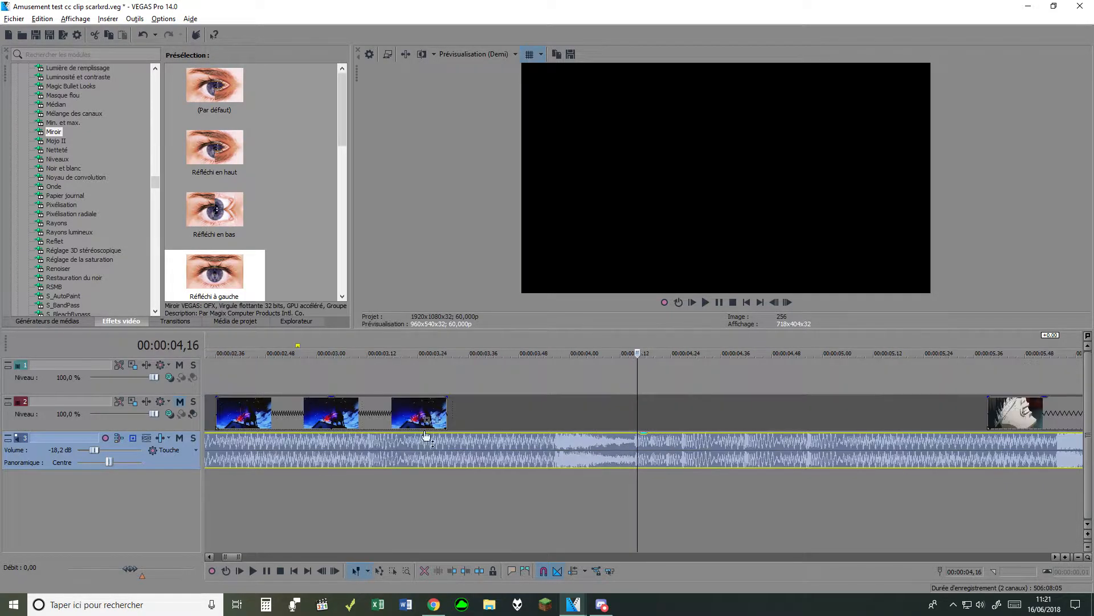
Step: Unmute track 2 and place six markers on the music's beats, the first at about 00:00:04,15
left_click(181, 405)
scroll(651, 453, "up", 5)
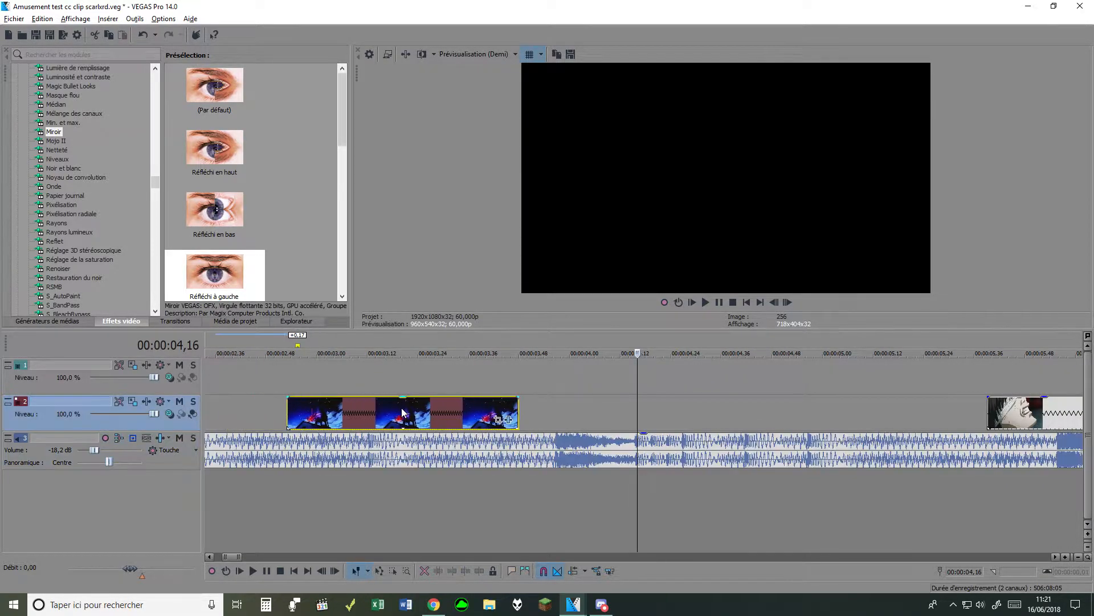
key("m")
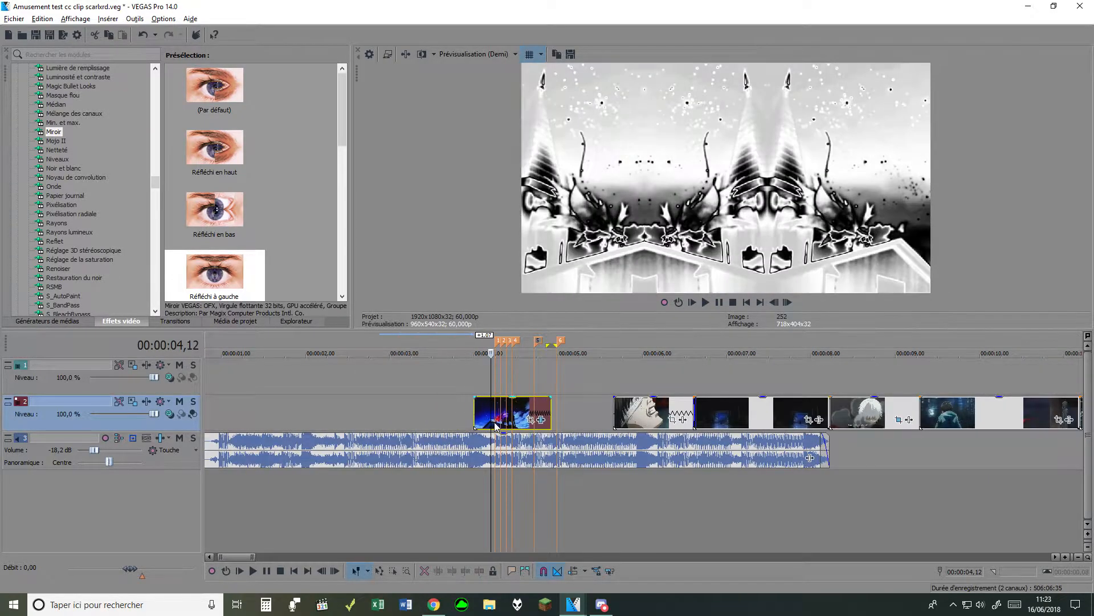
Step: Move the tower clip so that it starts at 00:00:03,56, aligned with the burst in the music
scroll(506, 428, "up", 4)
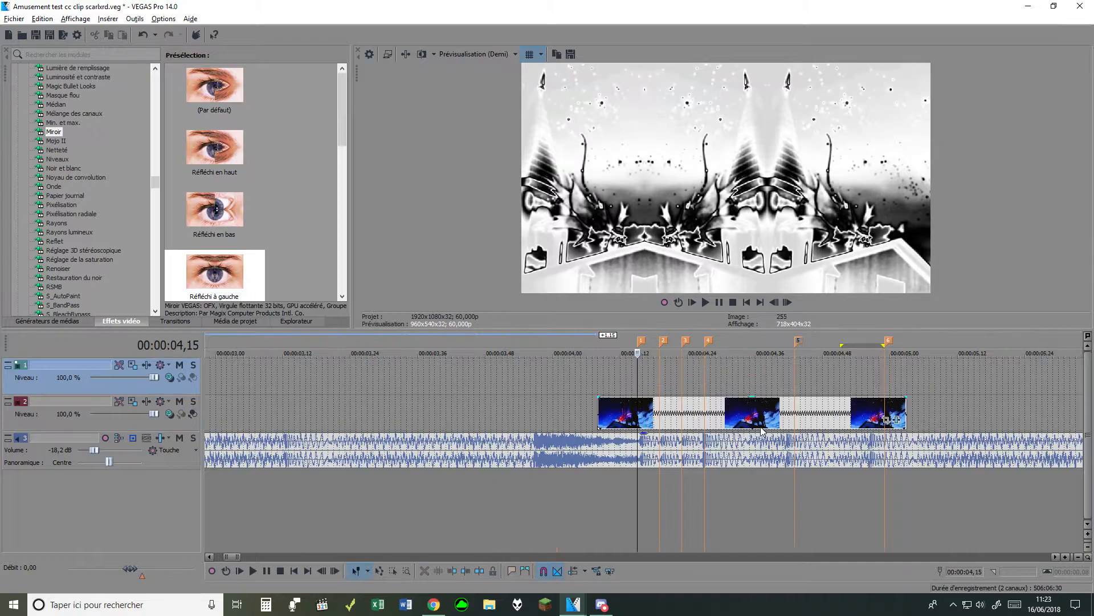
left_click_drag(705, 420, 628, 409)
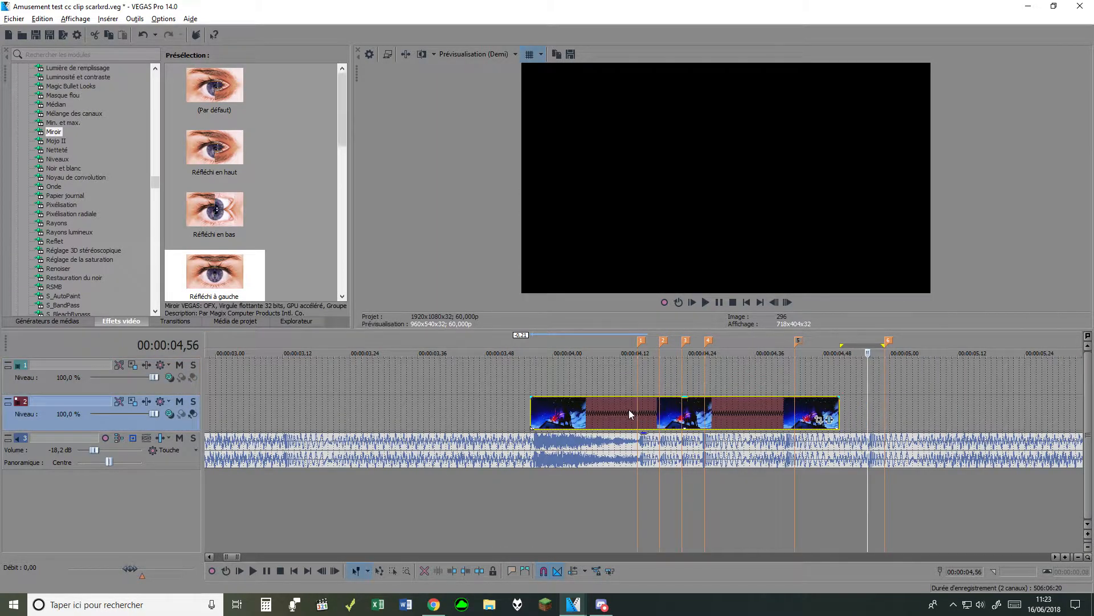
left_click(583, 446)
scroll(678, 449, "up", 4)
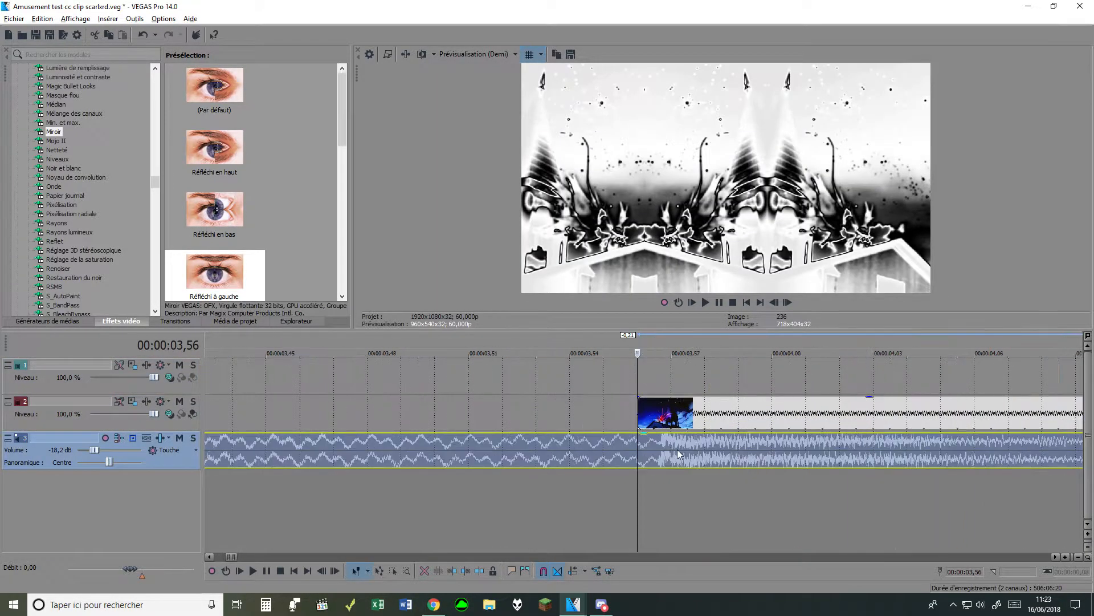
left_click_drag(664, 413, 668, 413)
scroll(665, 413, "down", 1)
left_click_drag(546, 426, 528, 406)
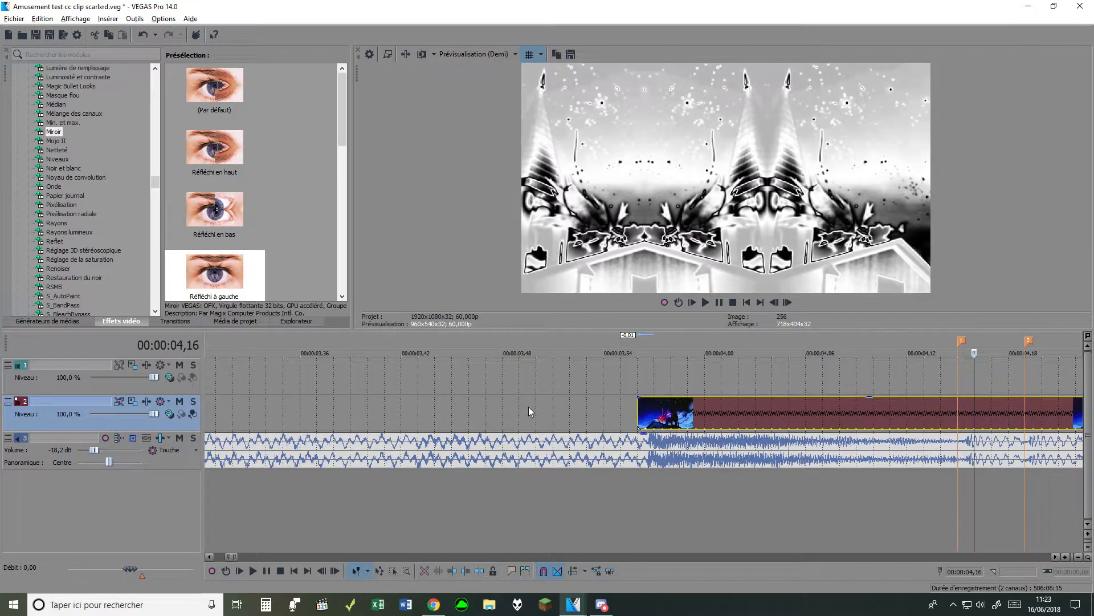
Step: Play the repositioned tower clip and extend its end to marker 6
left_click(530, 406)
key("space")
key("Return")
scroll(638, 420, "down", 4)
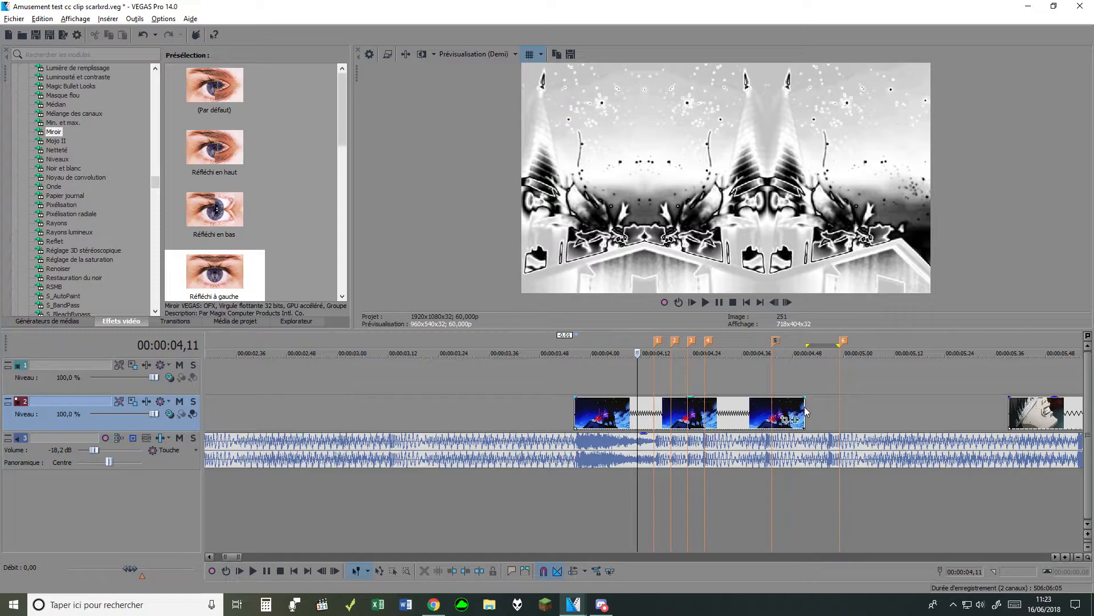
left_click_drag(806, 410, 838, 411)
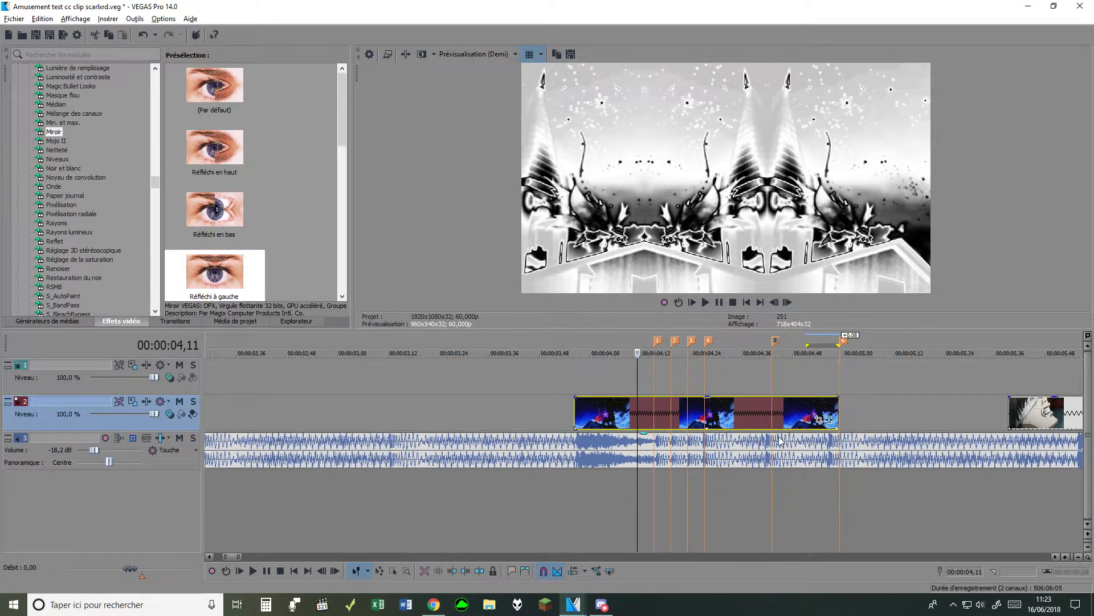
Step: Review the tower clip's effects, switching its two Miroir effects off and on to compare the picture
left_click(575, 381)
left_click(829, 420)
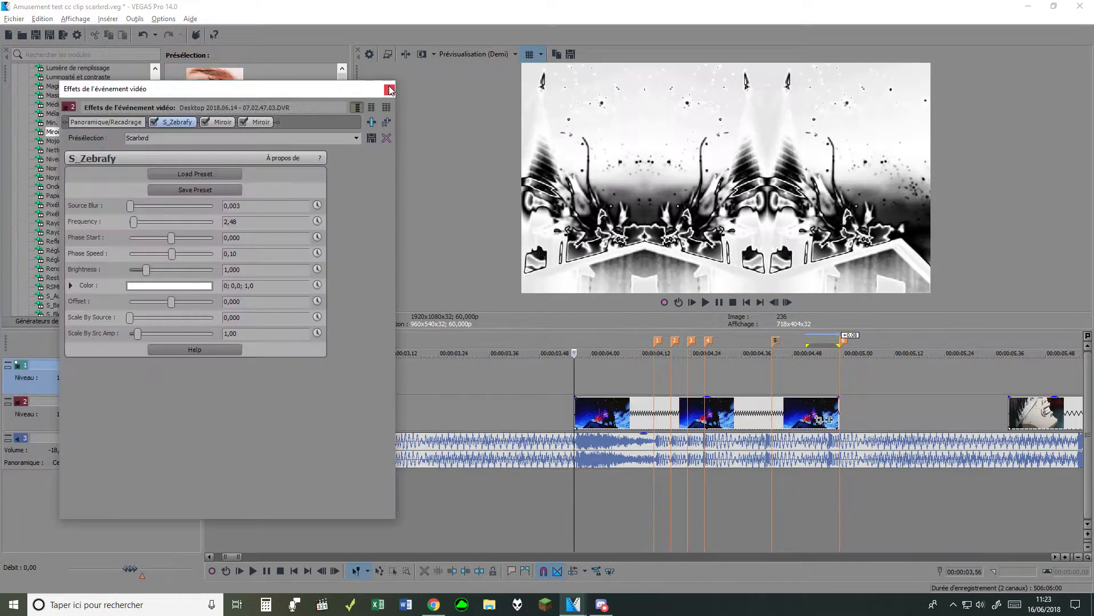
left_click(213, 121)
left_click(205, 122)
left_click(206, 122)
left_click(206, 122)
left_click(206, 122)
left_click(244, 122)
left_click(244, 121)
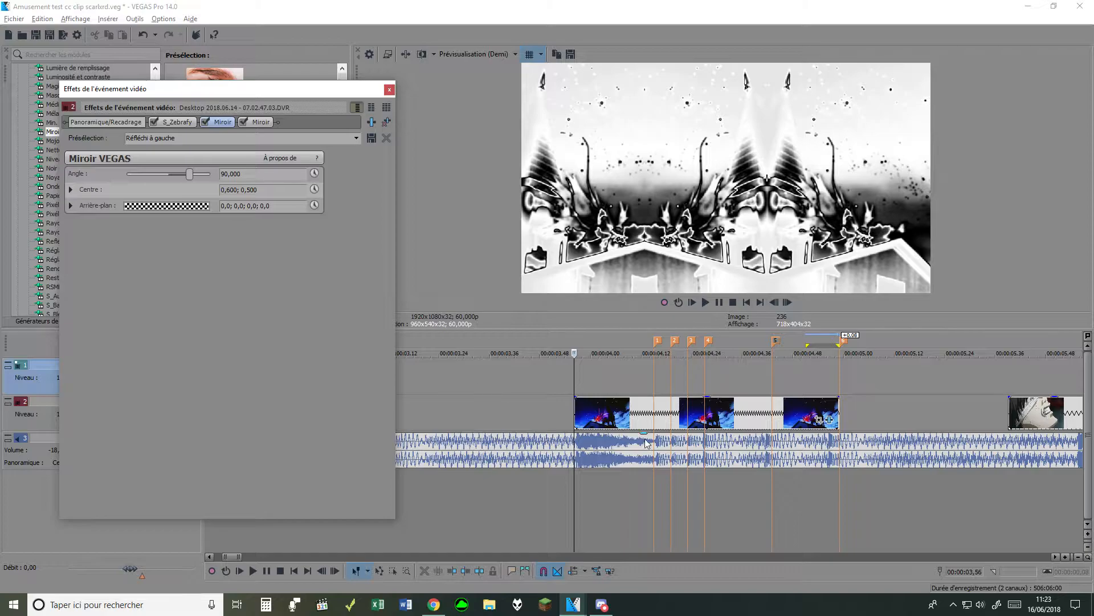
left_click(389, 90)
left_click(655, 411)
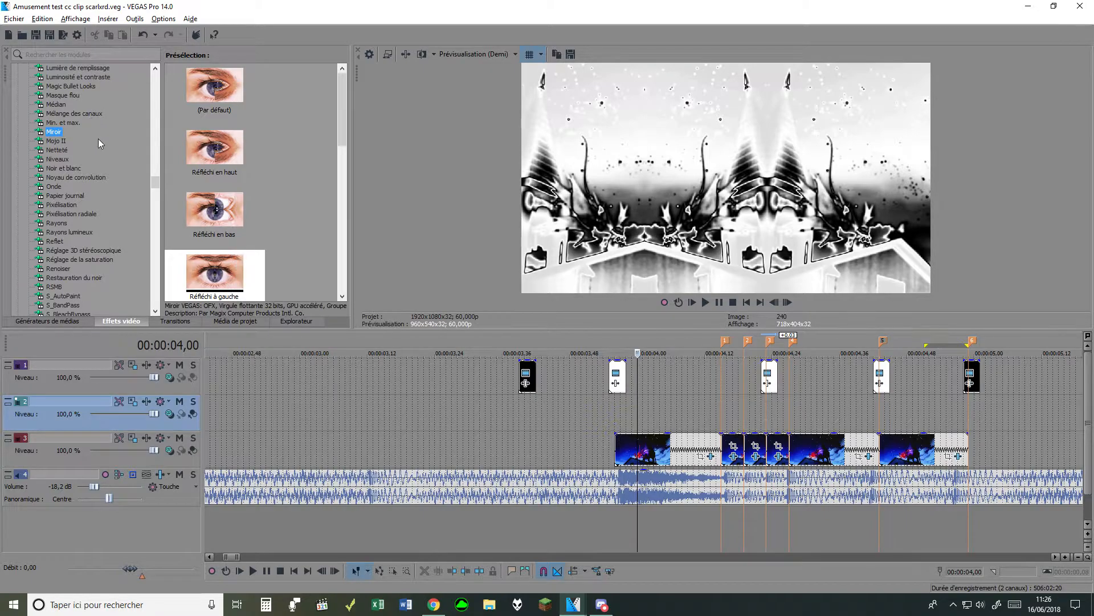
Step: Apply the Inversion à 100 % preset to the short tower segment between markers 2 and 3 and preview it
scroll(87, 169, "up", 1)
scroll(86, 171, "up", 3)
left_click(66, 223)
scroll(212, 272, "down", 2)
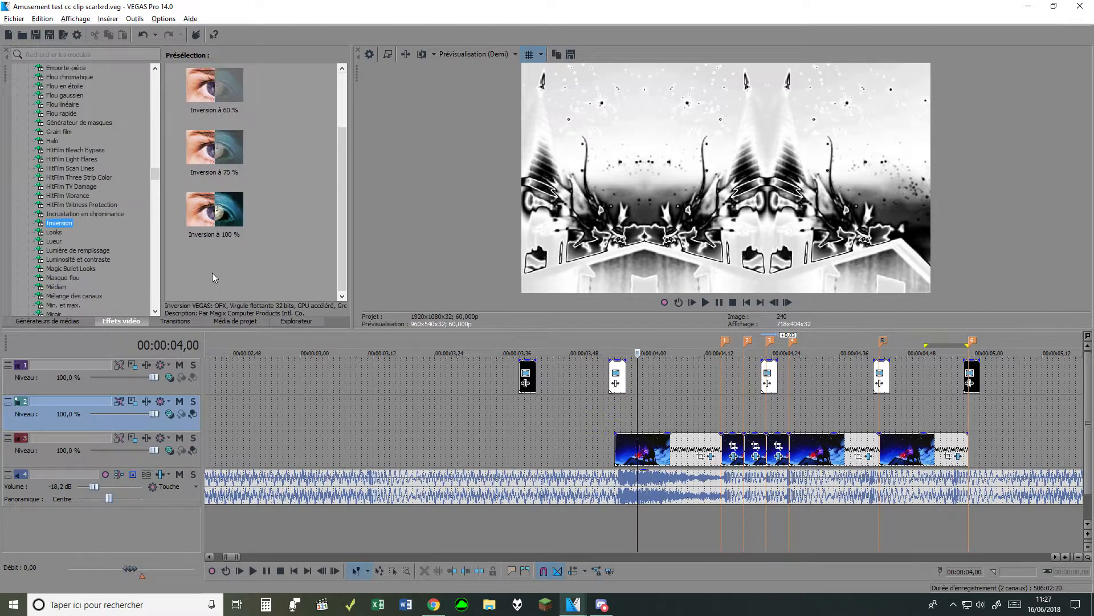
left_click_drag(212, 212, 752, 444)
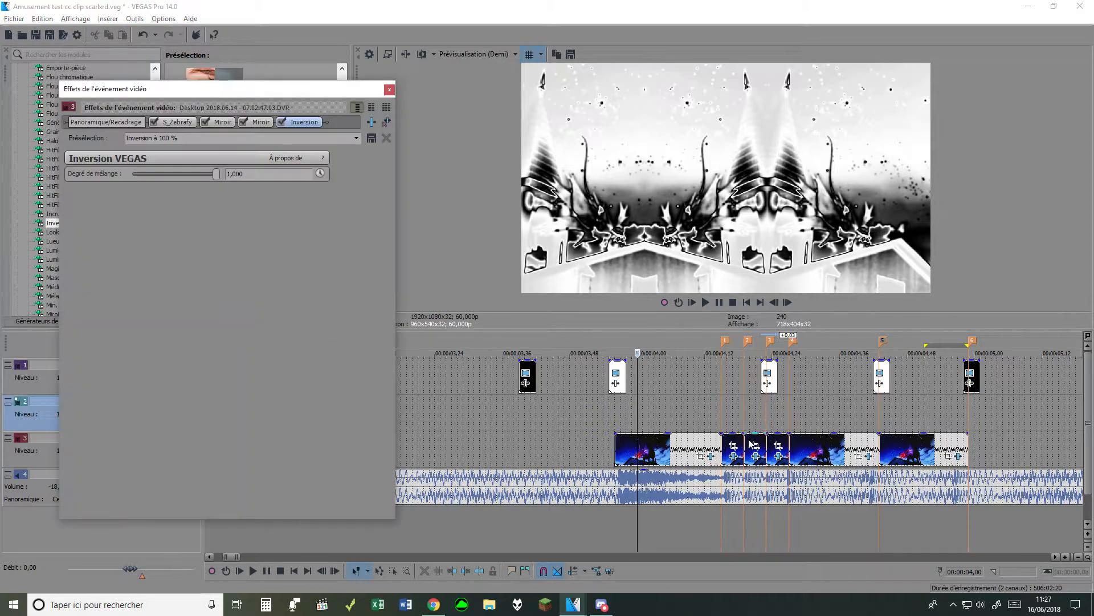
left_click(389, 90)
left_click(756, 453)
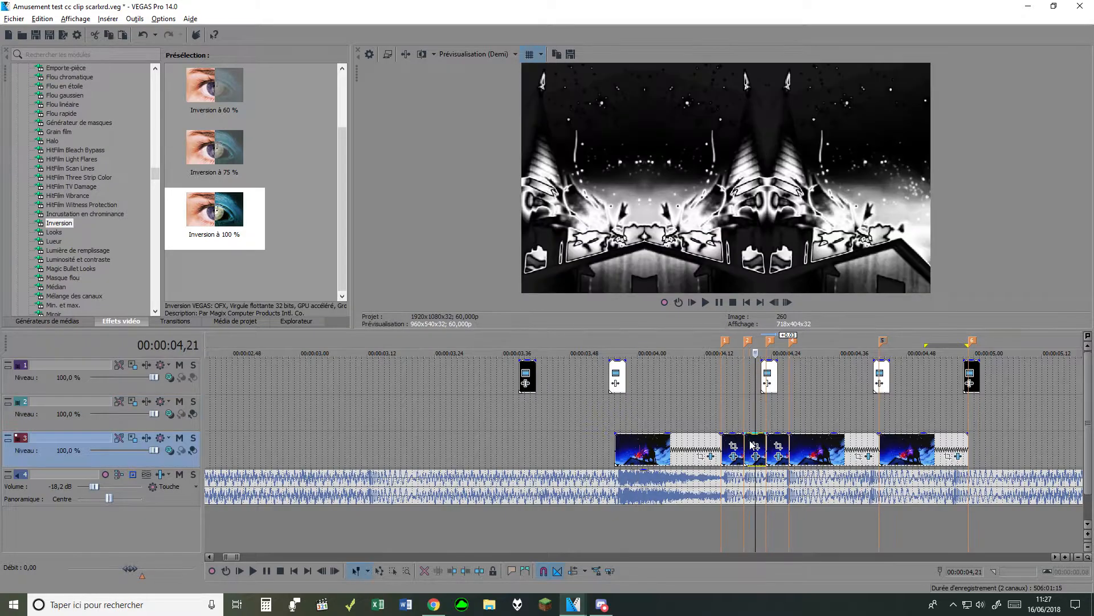
Step: Switch the Inversion effect on the segment between markers 2 and 3 off and on repeatedly to compare its look
left_click(755, 456)
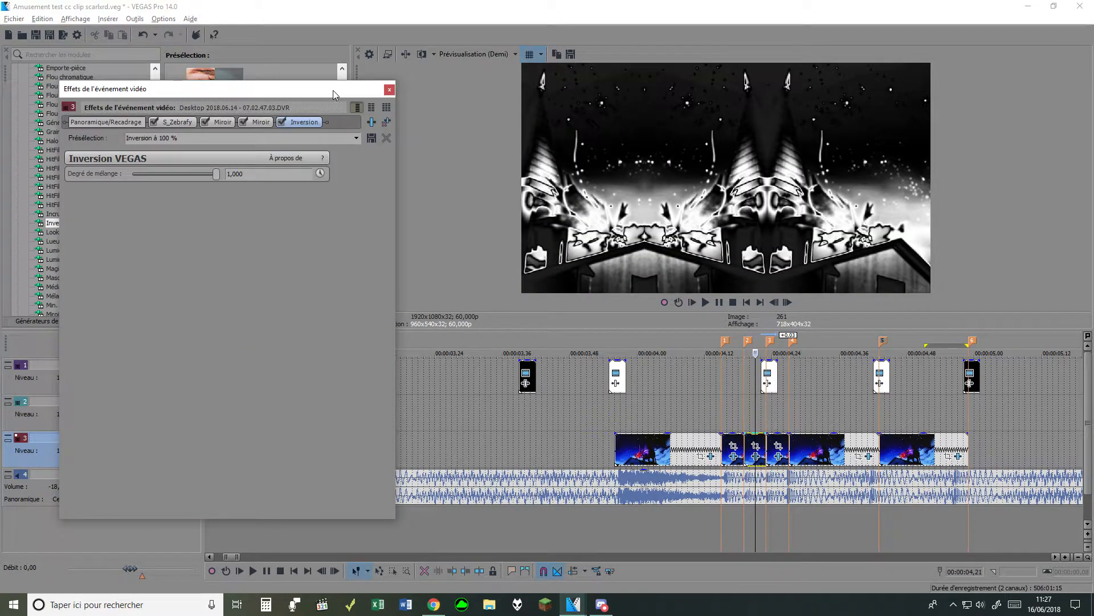
left_click(281, 122)
left_click(281, 122)
left_click(282, 122)
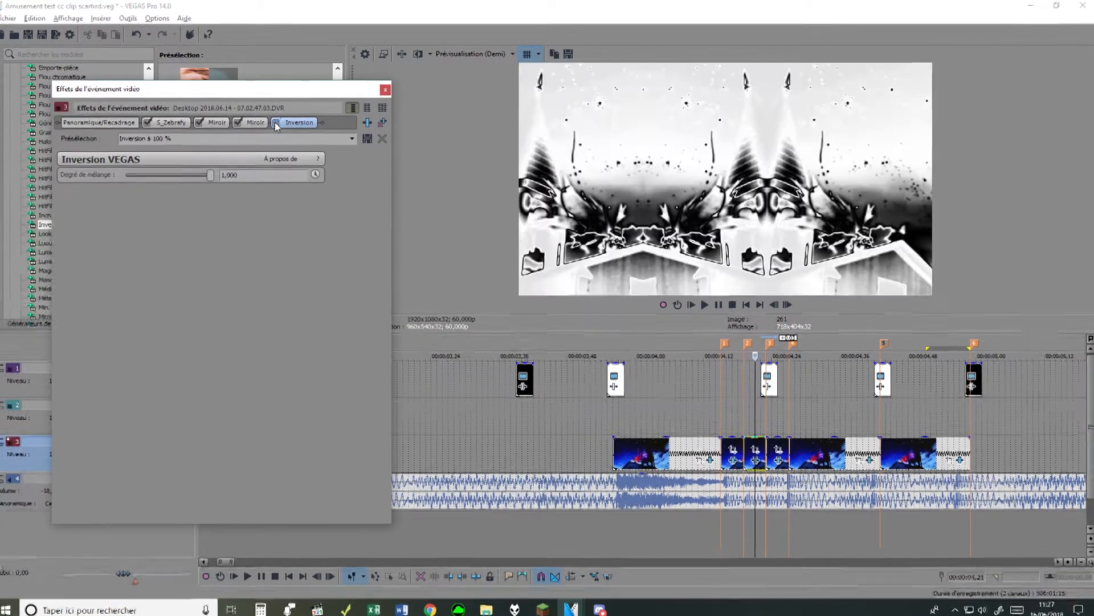
left_click(281, 122)
left_click(282, 122)
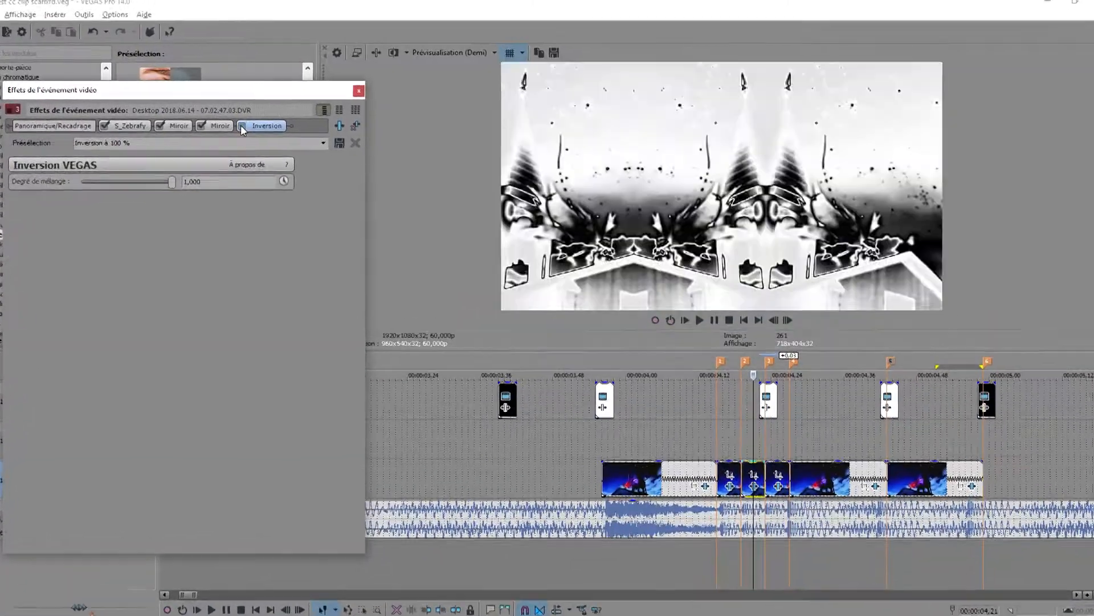
left_click(242, 126)
left_click(242, 125)
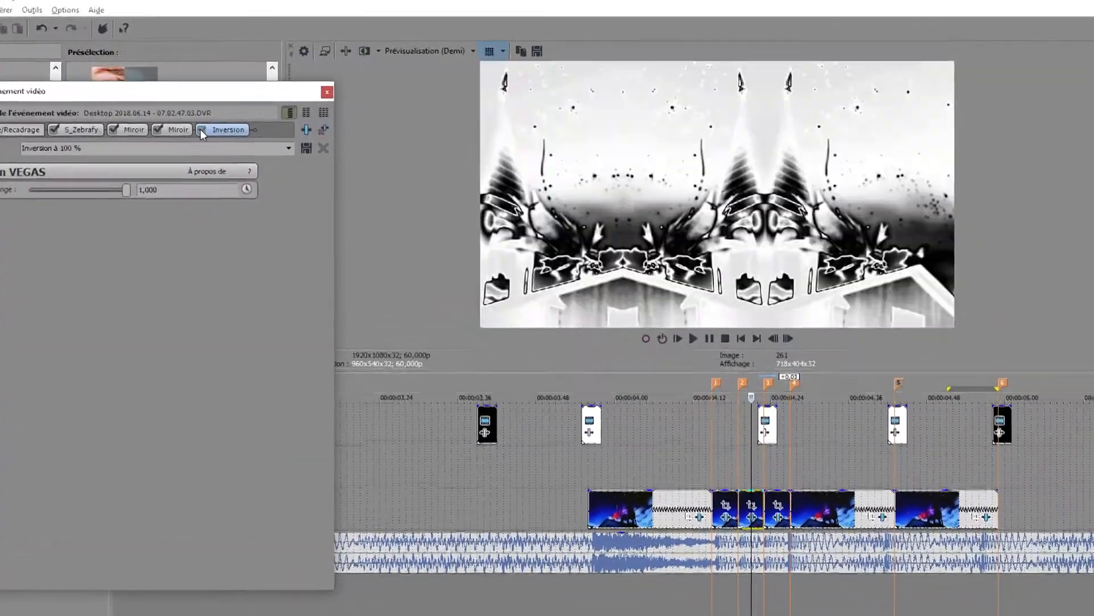
left_click(242, 125)
left_click(242, 125)
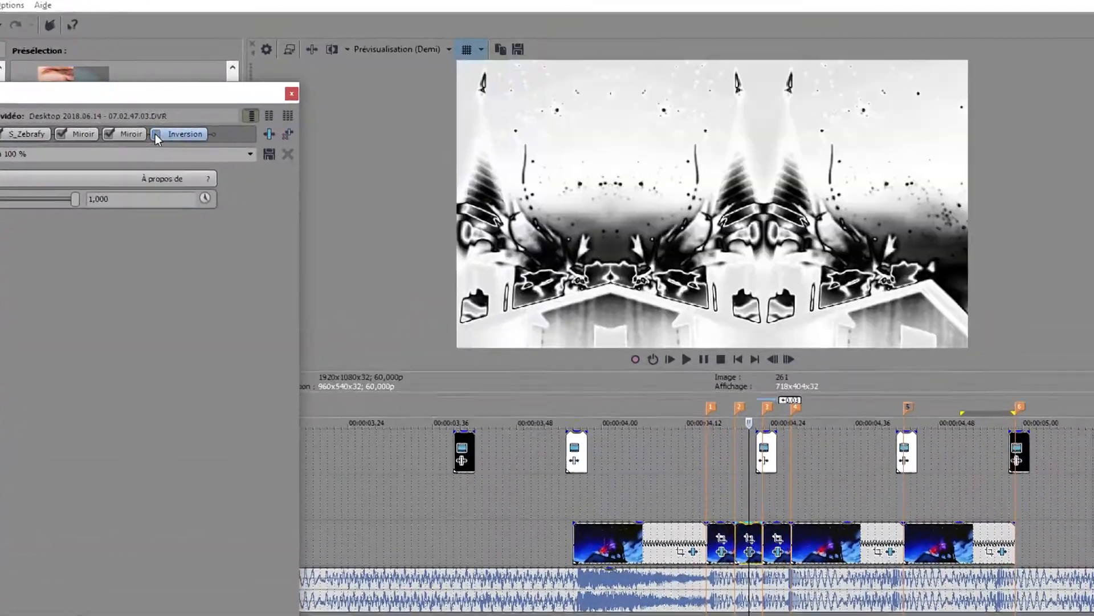
left_click(155, 134)
left_click(156, 133)
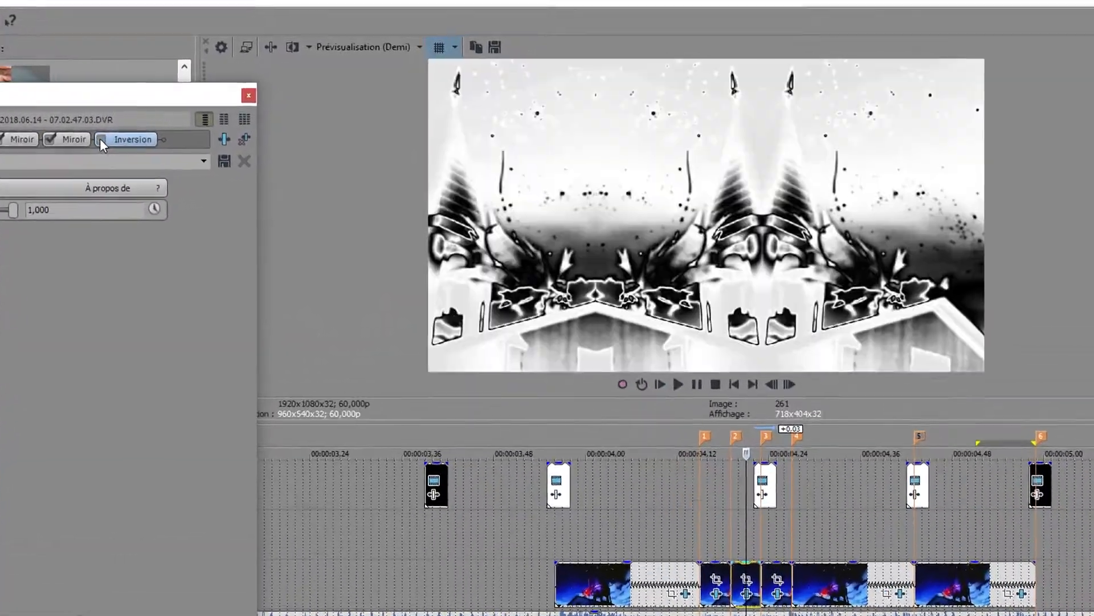
left_click(156, 134)
left_click(156, 134)
left_click(38, 146)
left_click(38, 146)
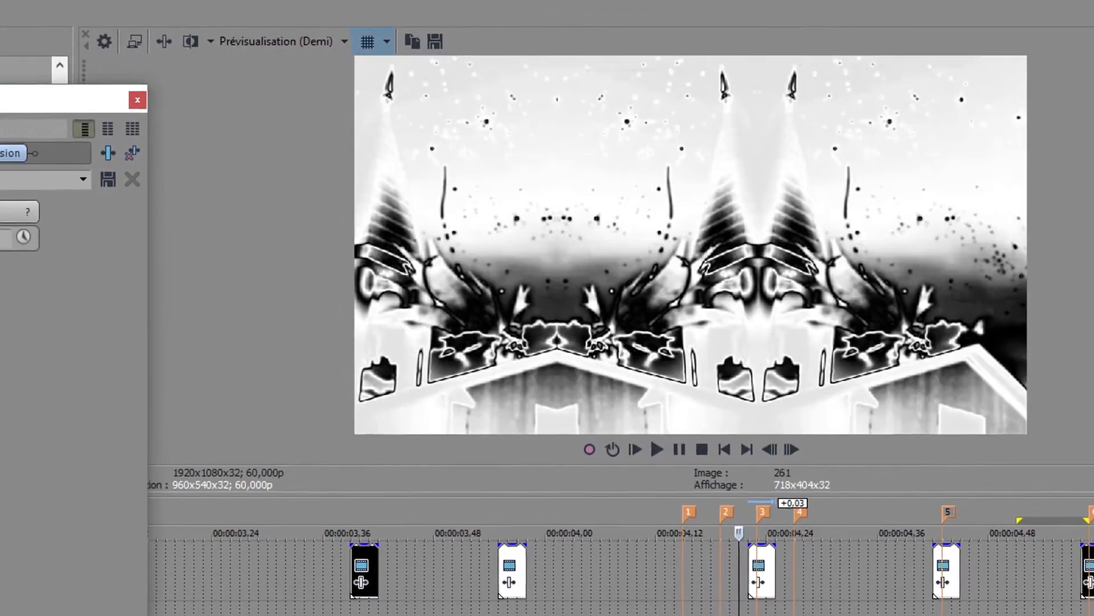
left_click(38, 146)
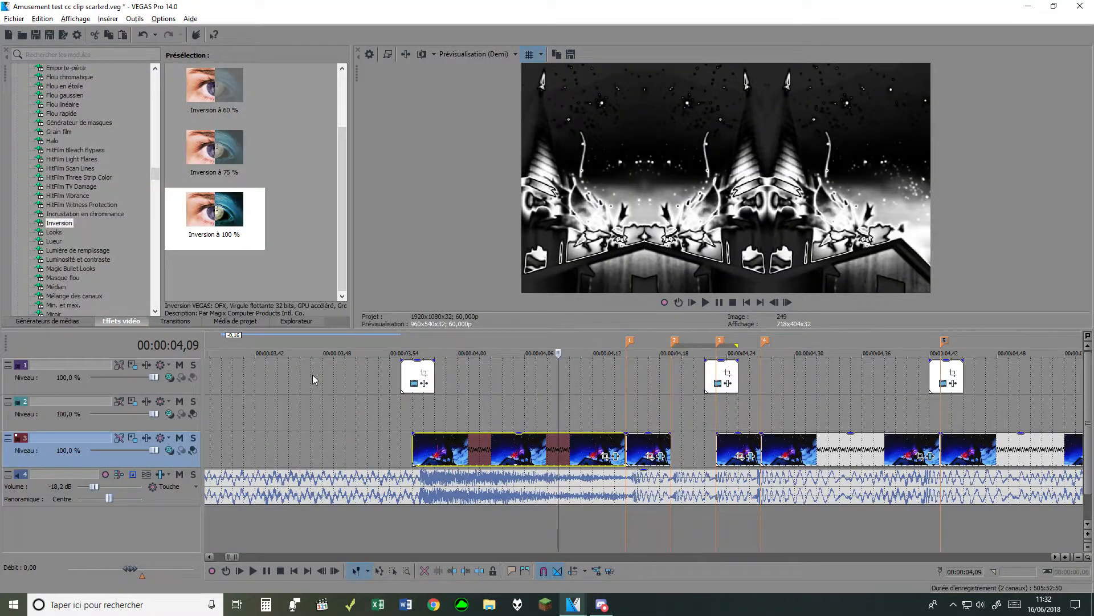
Step: Inspect the effects of the first tower segment, before marker 1, and compare its picture with Inversion off and on
left_click(413, 412)
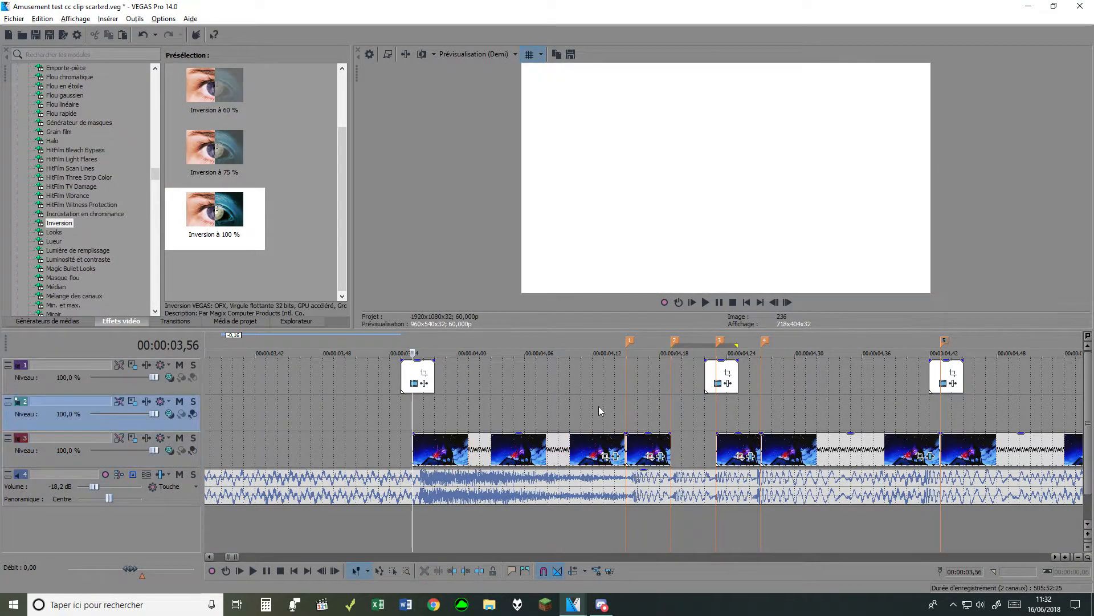
scroll(738, 406, "up", 3)
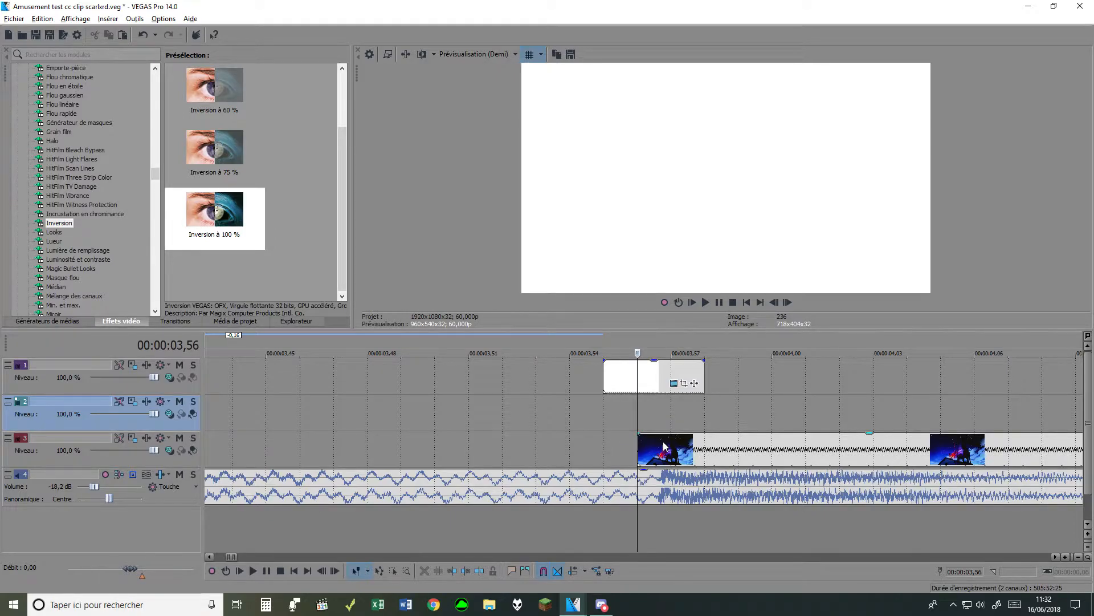
scroll(670, 450, "down", 1)
scroll(671, 450, "down", 1)
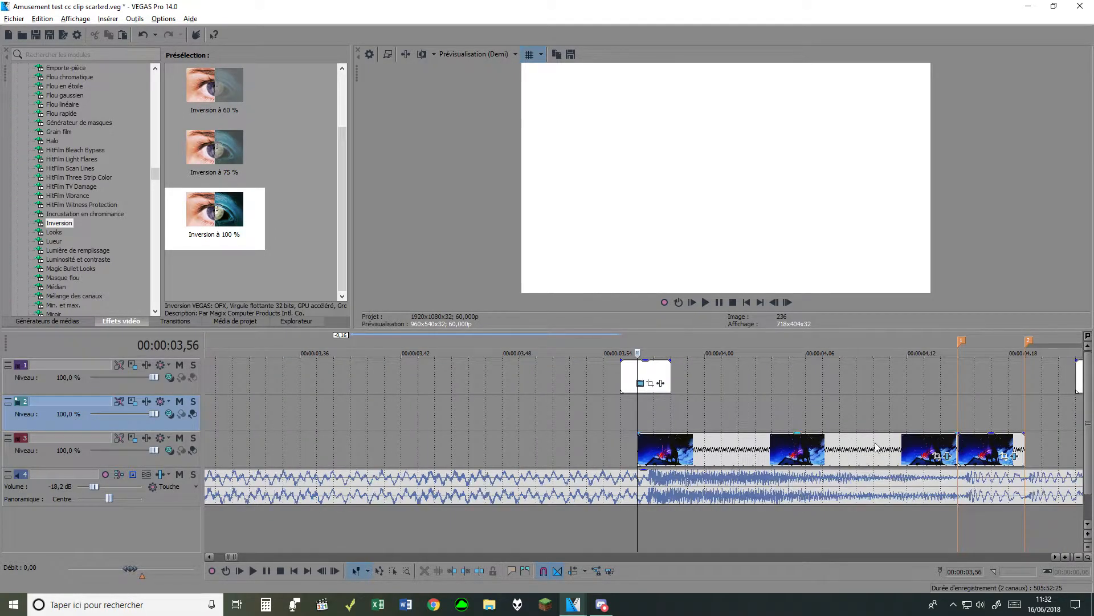
left_click(806, 449)
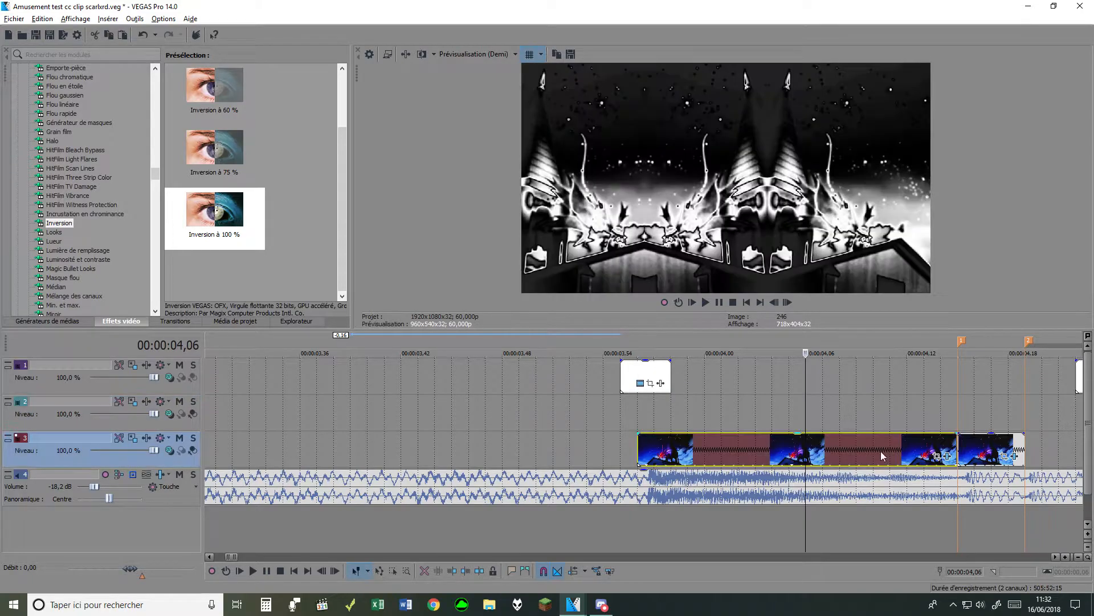
left_click(945, 456)
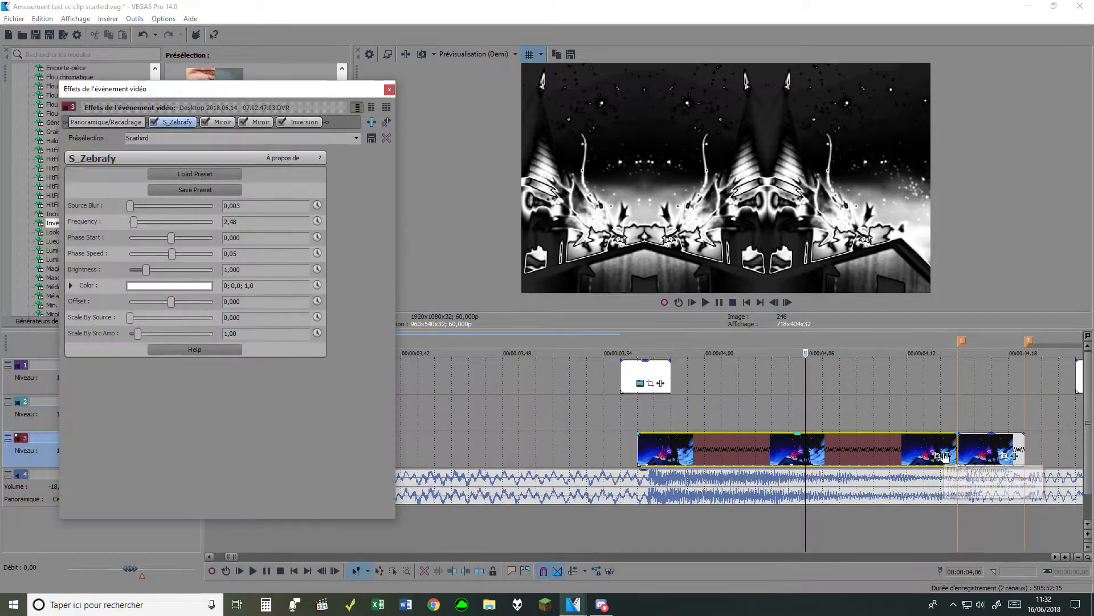
left_click(305, 123)
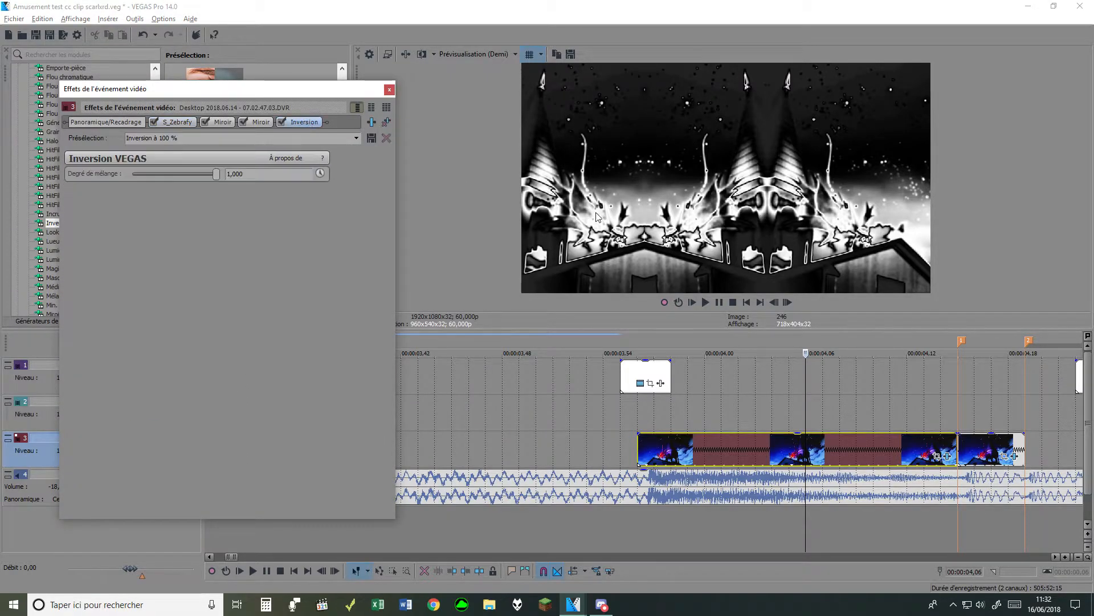
left_click(281, 122)
left_click(285, 123)
left_click(284, 123)
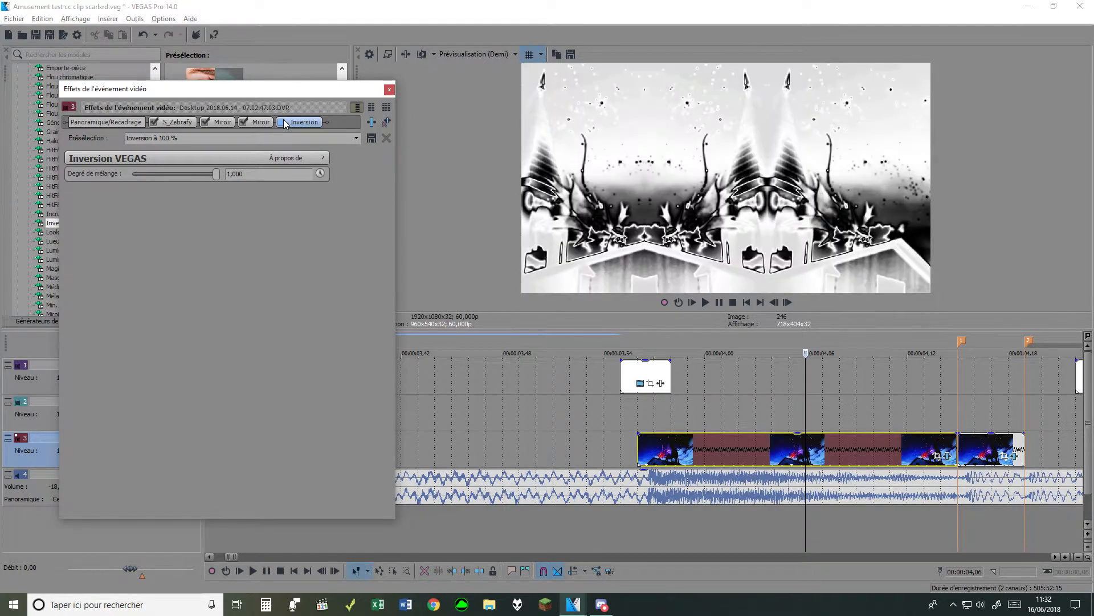
left_click(281, 122)
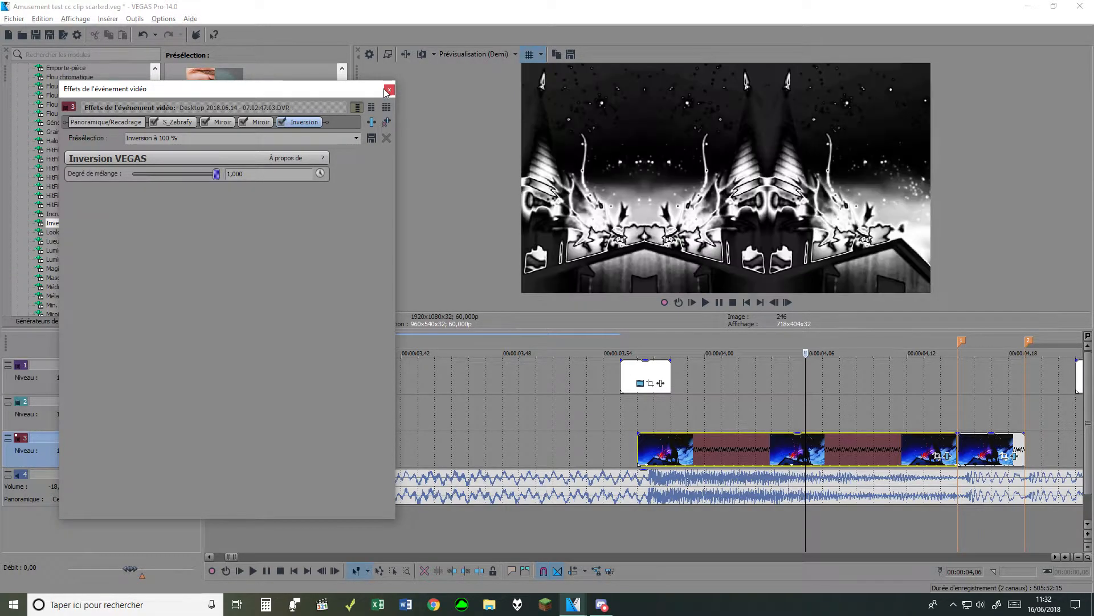
Step: Compare the pictures of the tower segments and the gaps between them around markers 1 to 4
left_click(390, 90)
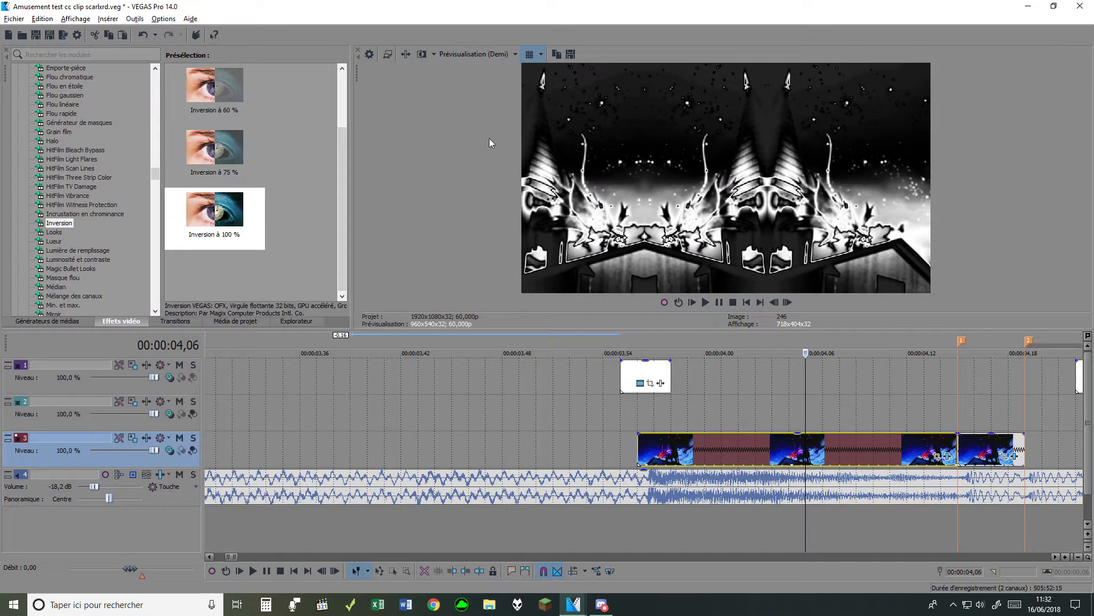
left_click(759, 401)
left_click(637, 414)
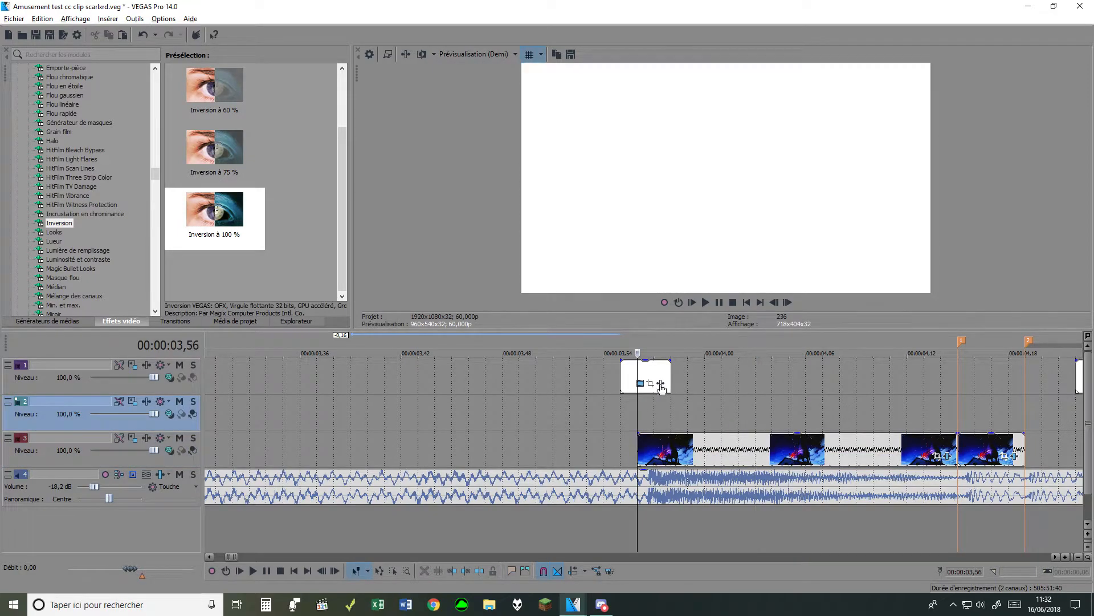
left_click(789, 451)
scroll(825, 415, "down", 2)
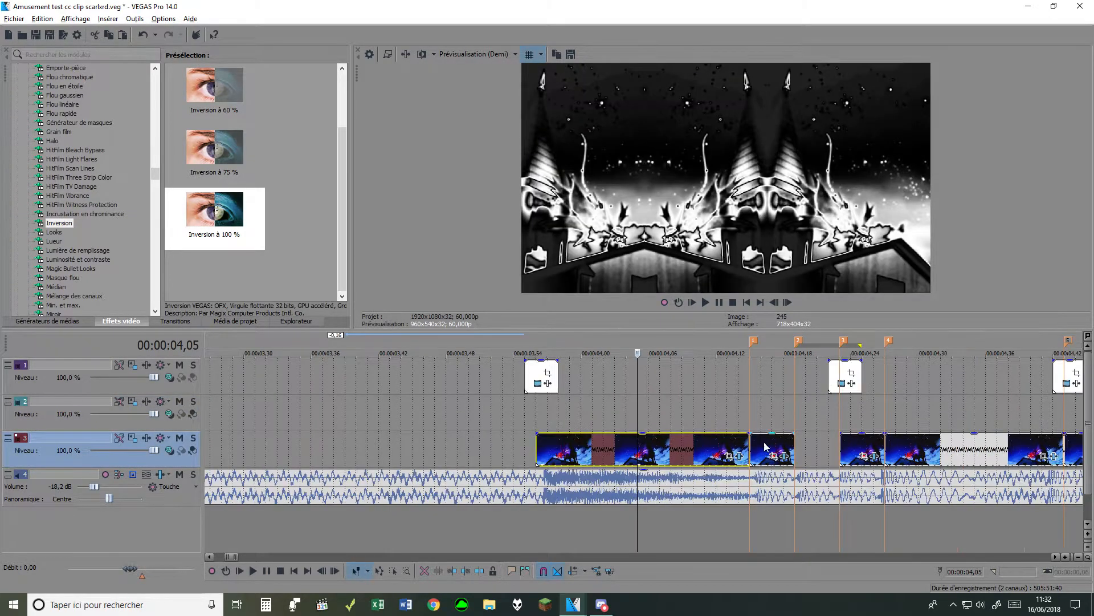
left_click(766, 425)
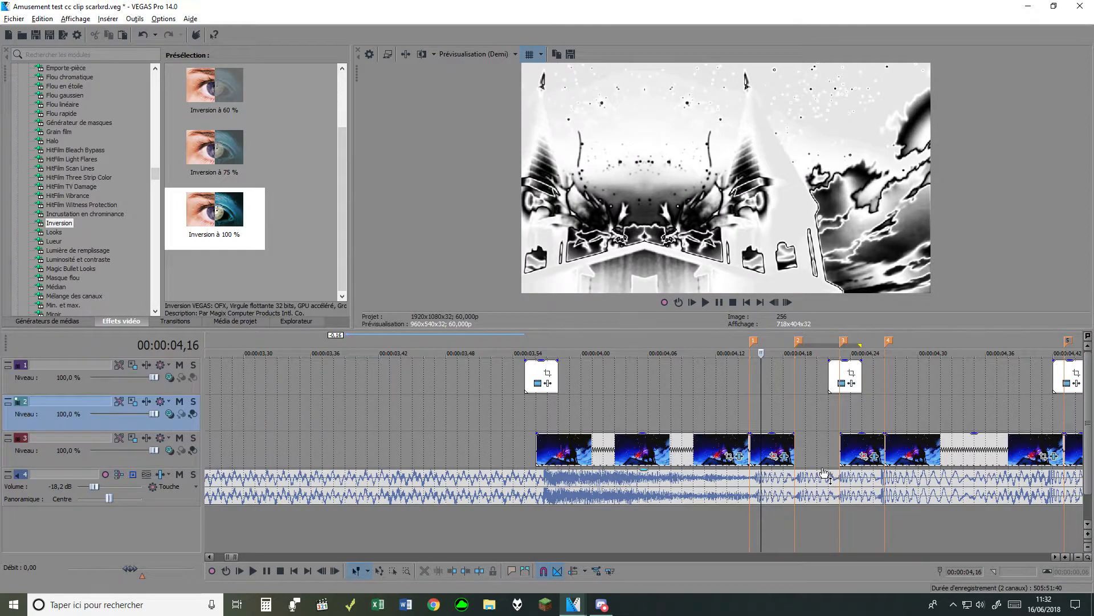
left_click(805, 413)
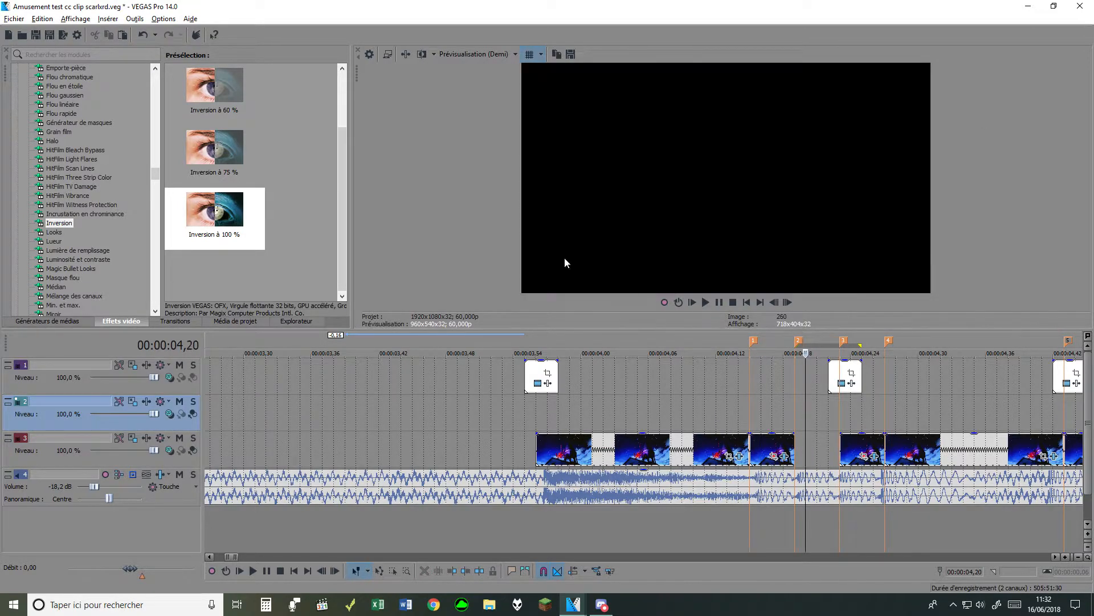
scroll(829, 502, "up", 3)
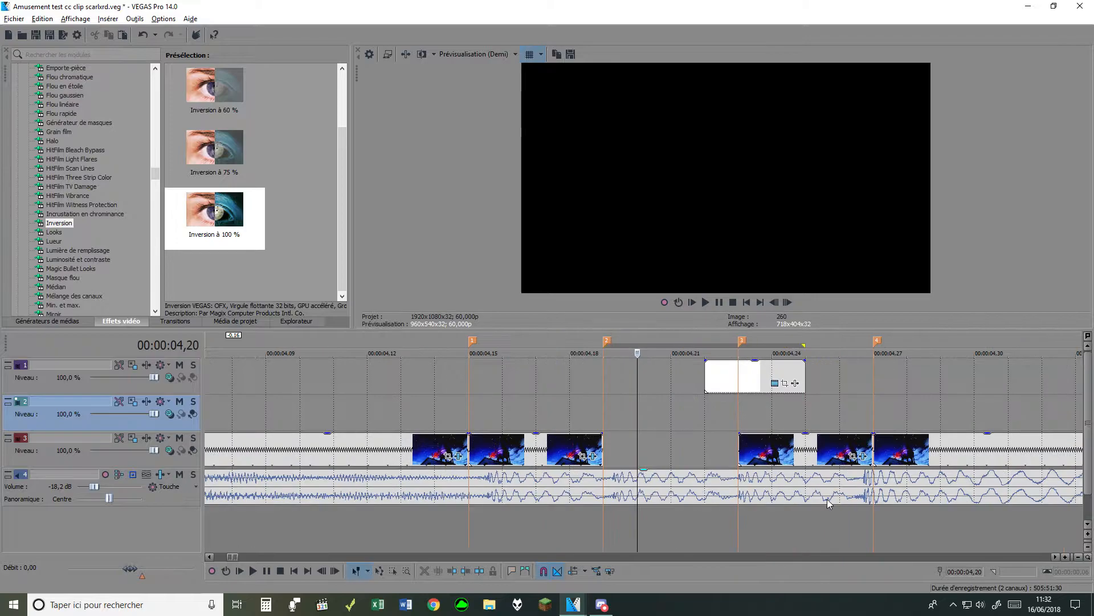
left_click_drag(637, 409, 841, 428)
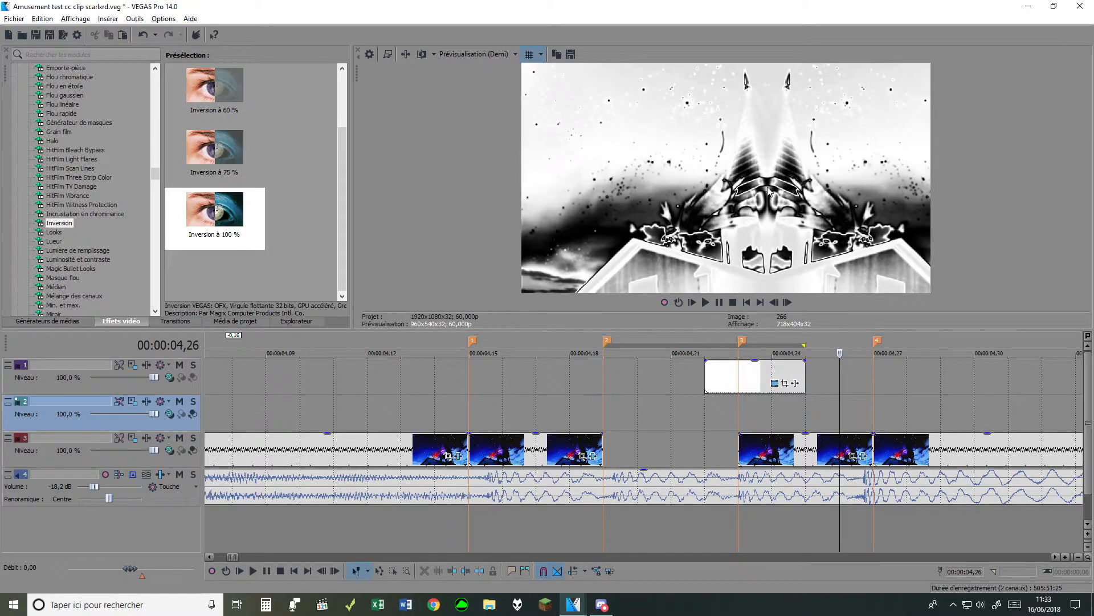
left_click(529, 456)
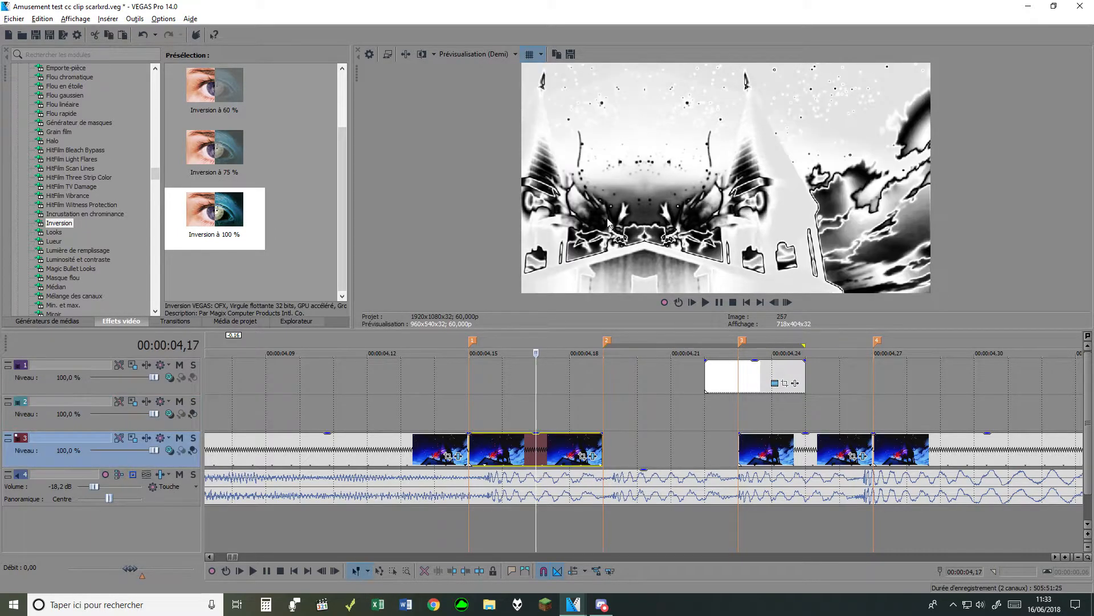
left_click(844, 448)
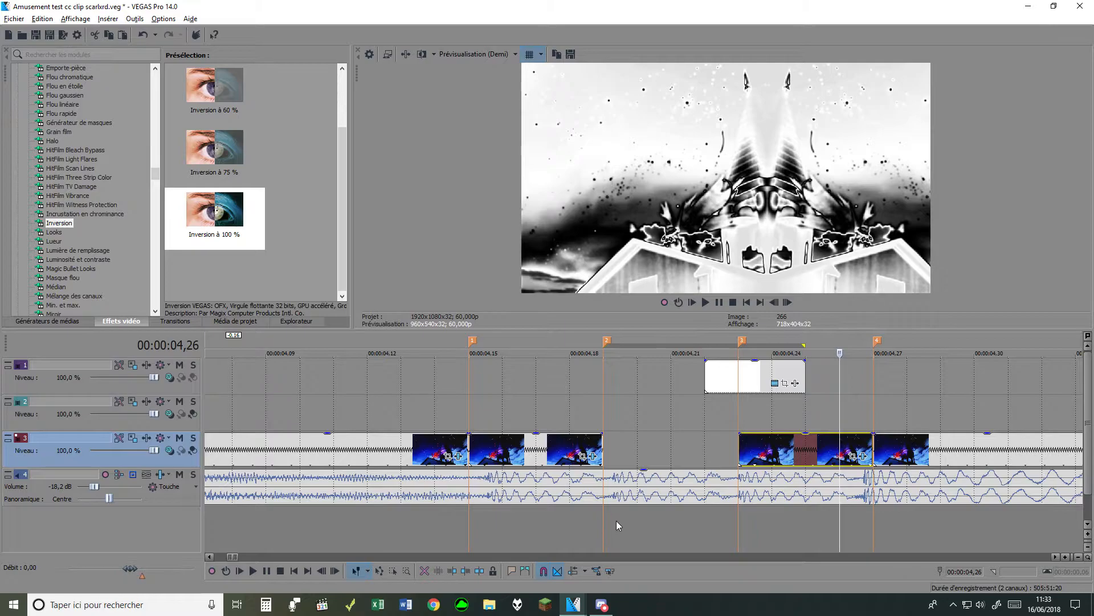
Step: Turn off both Miroir effects on the tower segment between markers 4 and 5
scroll(645, 407, "down", 3)
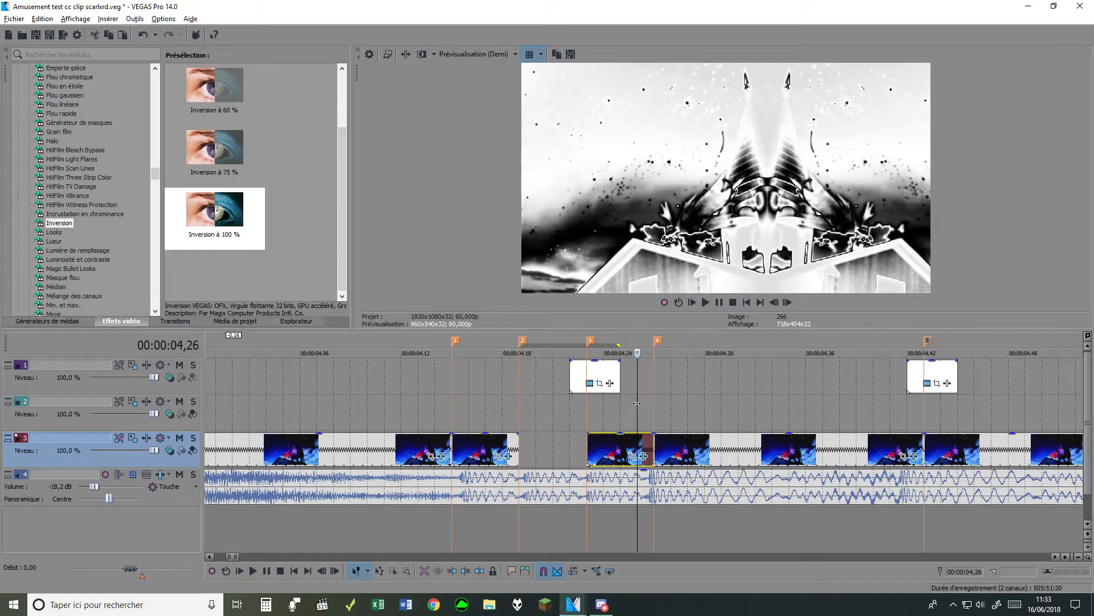
left_click_drag(637, 403, 718, 407)
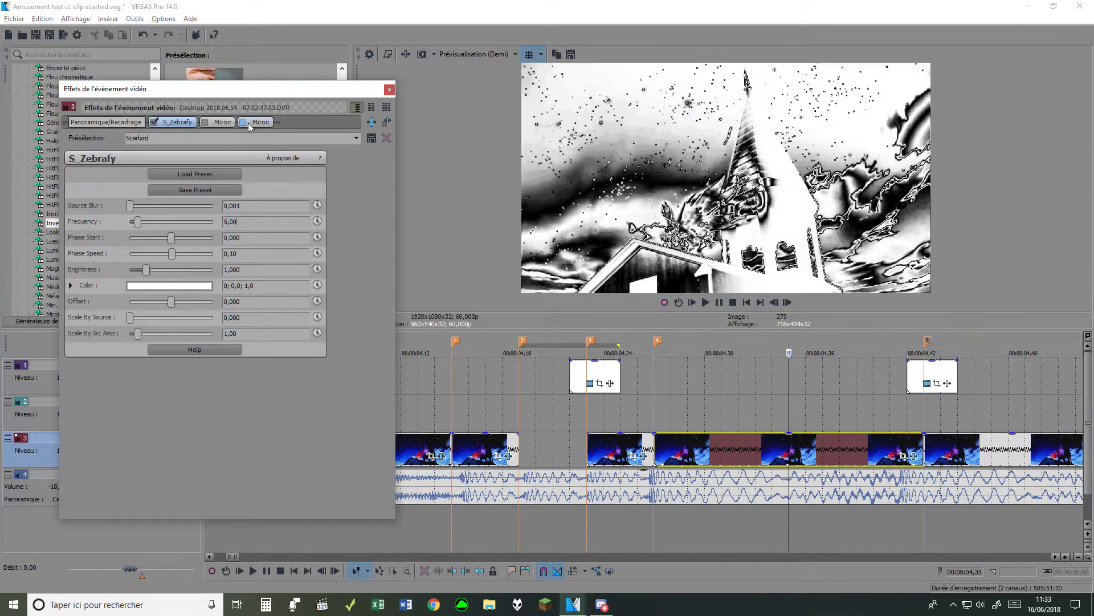
left_click(389, 89)
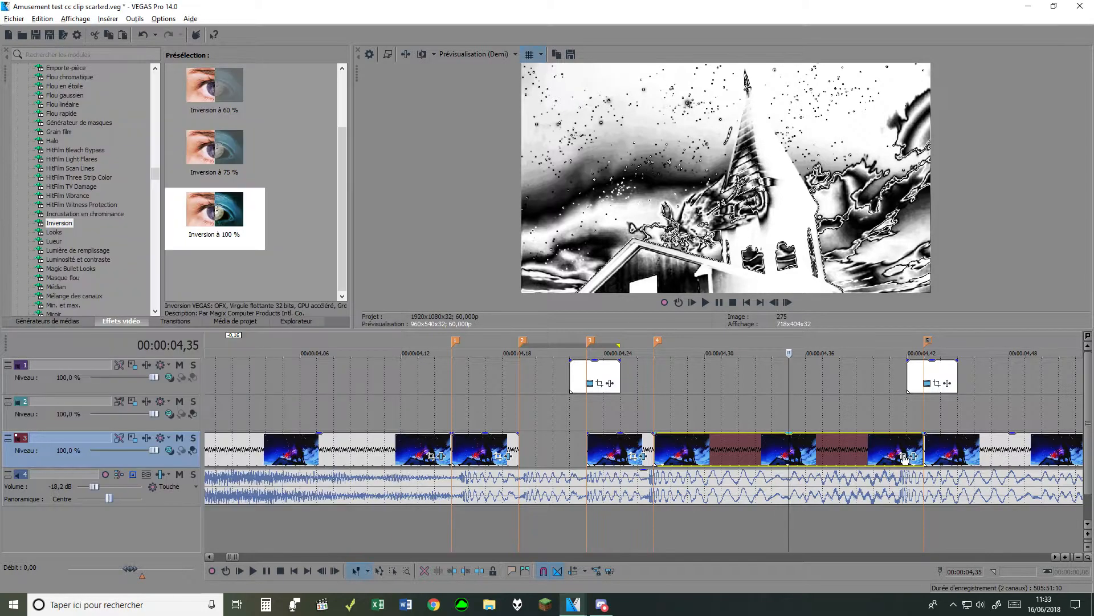
Step: Turn off both Miroir effects on the tower segment between markers 5 and 6 and check its S_Zebrafy settings
left_click(885, 451)
scroll(885, 450, "down", 2)
left_click(680, 407)
left_click(734, 447)
left_click(593, 453)
left_click(727, 454)
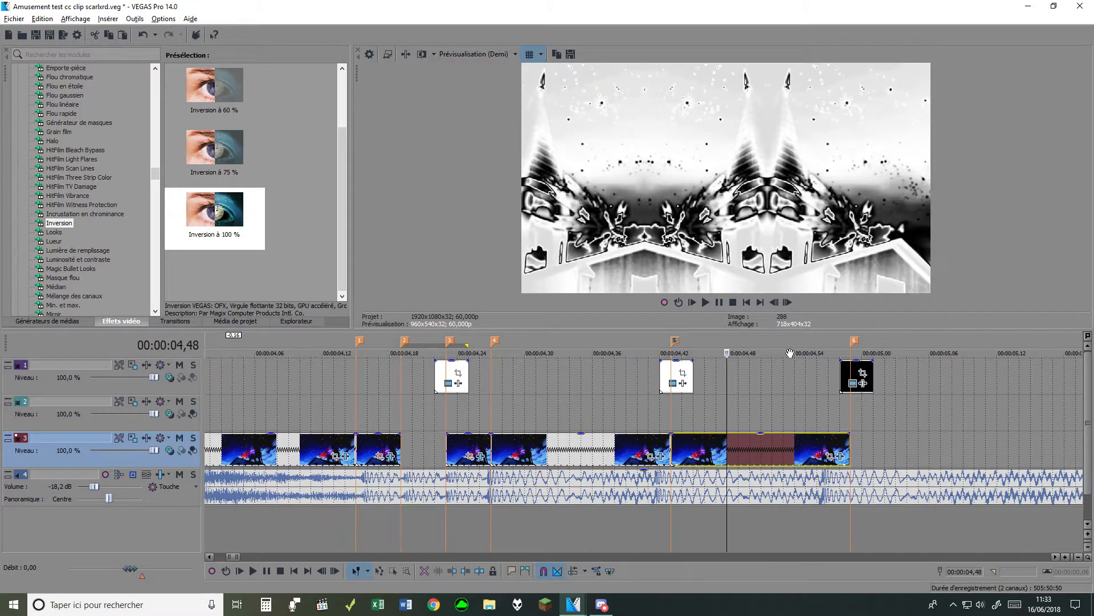
left_click(840, 455)
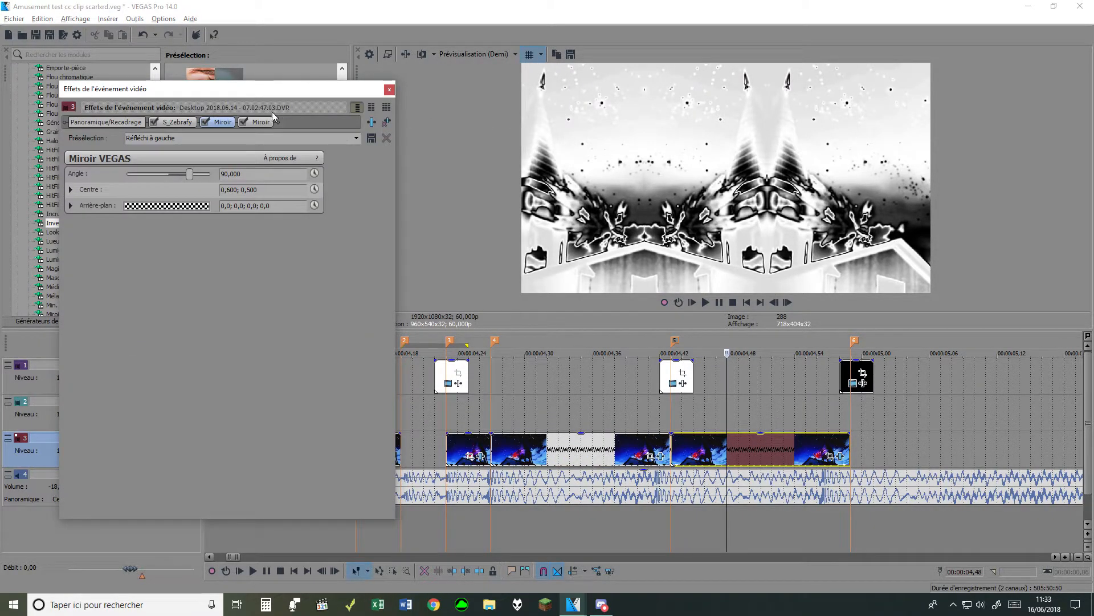
left_click(205, 122)
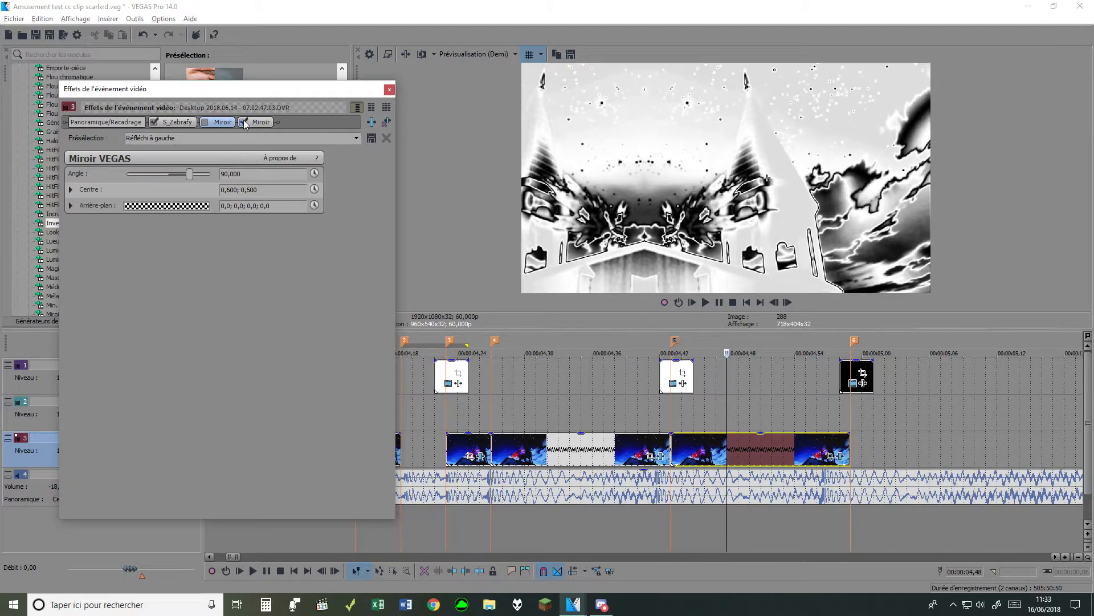
left_click(244, 122)
left_click(188, 124)
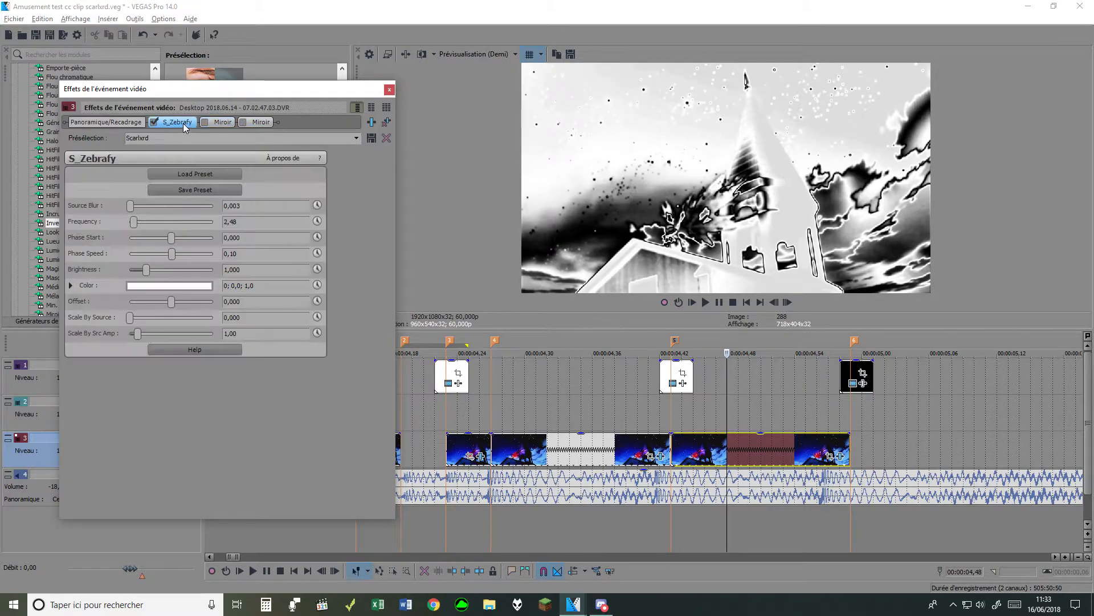
left_click(389, 90)
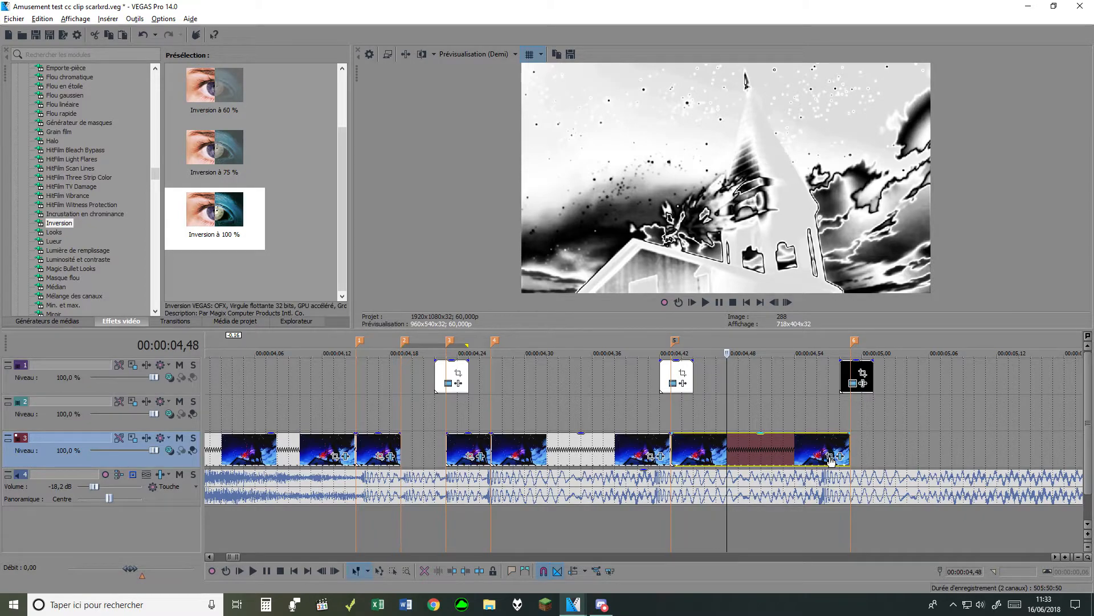
Step: Flip the tower segment between markers 5 and 6 horizontally in Panoramique/Recadrage, with a width of -1 920
left_click(830, 457)
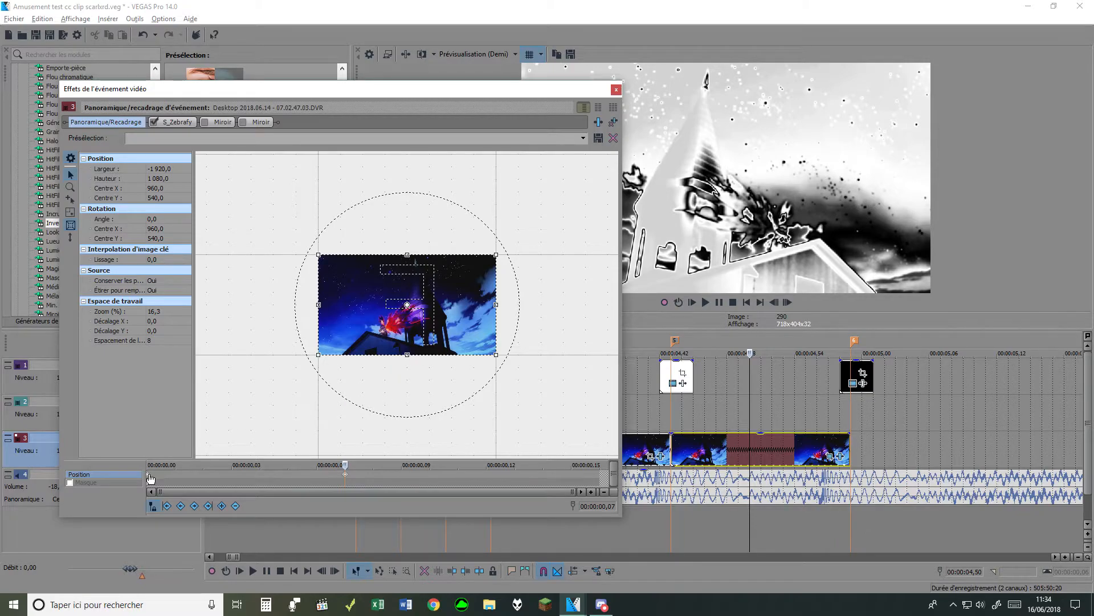
left_click(150, 479)
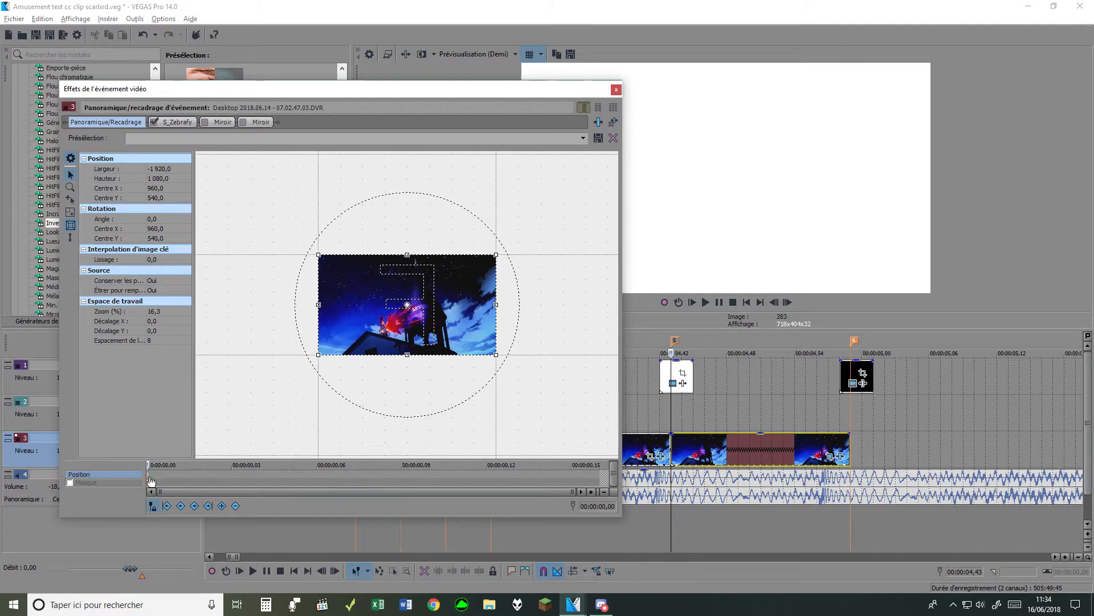
left_click(616, 90)
left_click(719, 456)
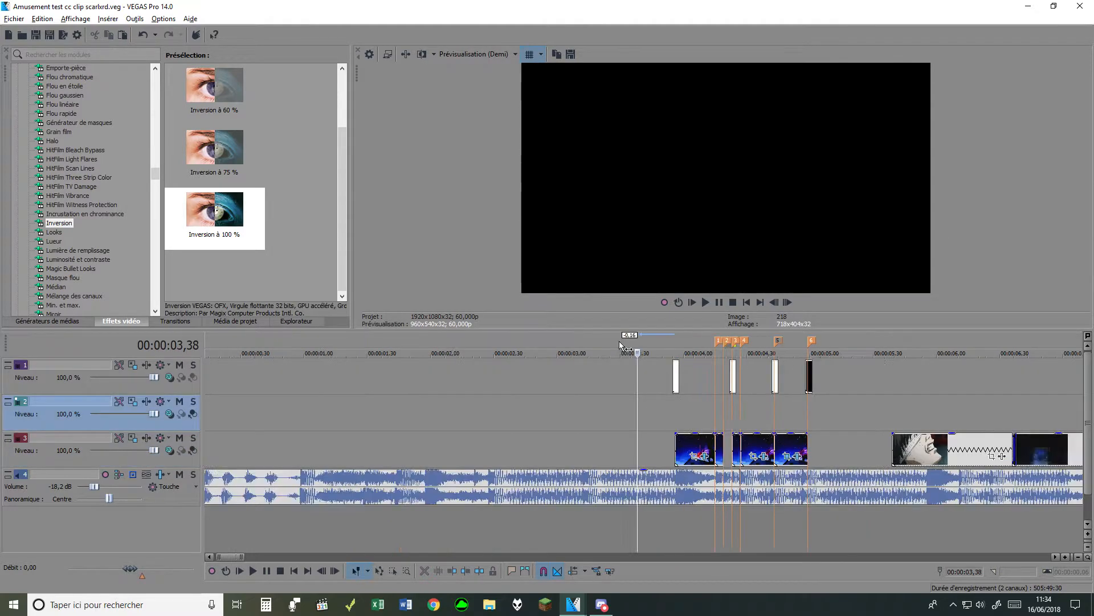
Step: Play the sequence from before the first white flash through marker 6 in an enlarged preview
scroll(619, 341, "up", 1)
left_click_drag(615, 332, 590, 457)
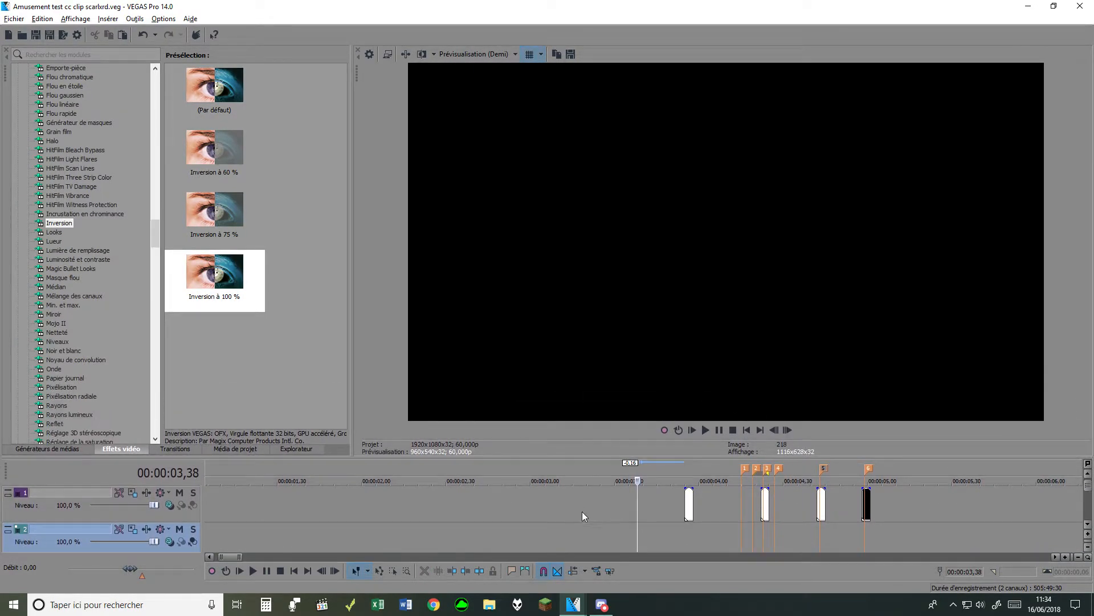
left_click(484, 502)
key("space")
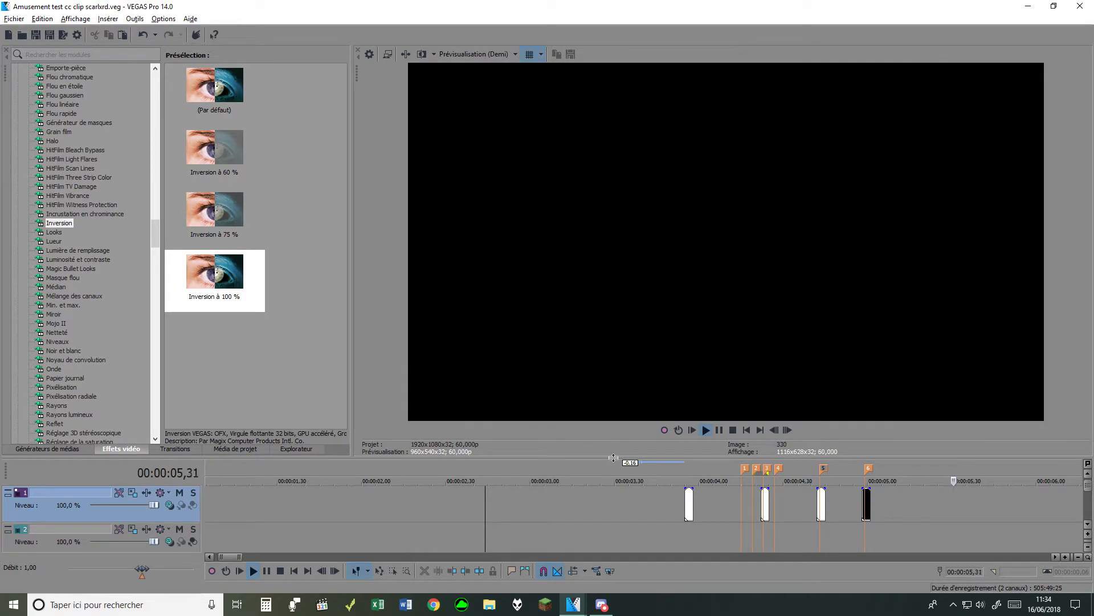
key("Return")
left_click_drag(654, 456, 667, 354)
Step: Look over the clips that follow marker 6 and preview the close-up of the screaming character
left_click(869, 440)
scroll(798, 447, "down", 2)
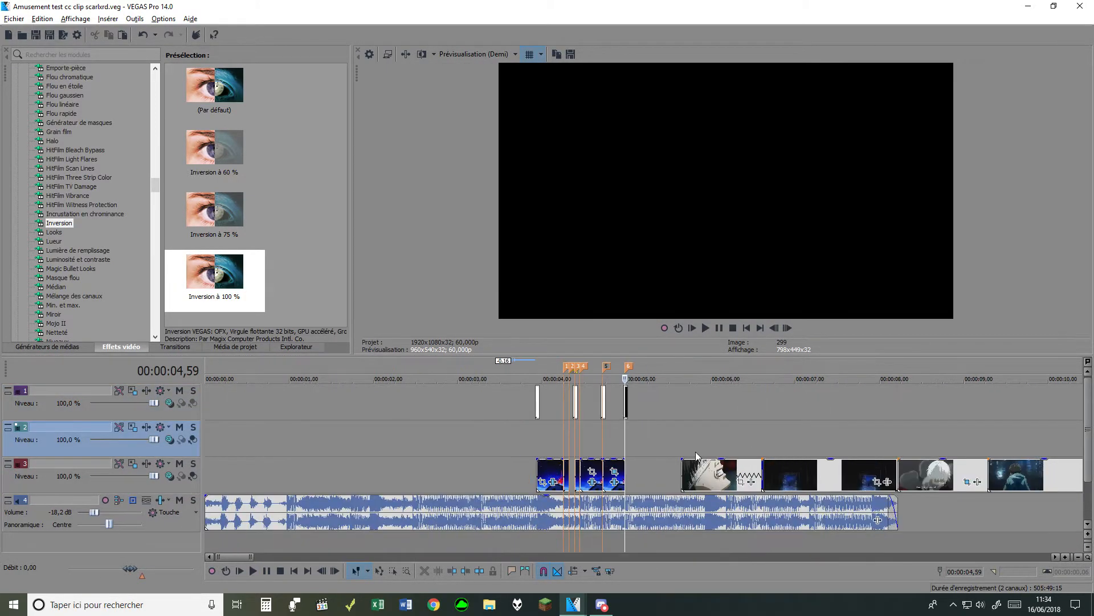
left_click(680, 433)
left_click_drag(732, 466, 730, 466)
scroll(771, 452, "down", 1)
left_click(582, 469)
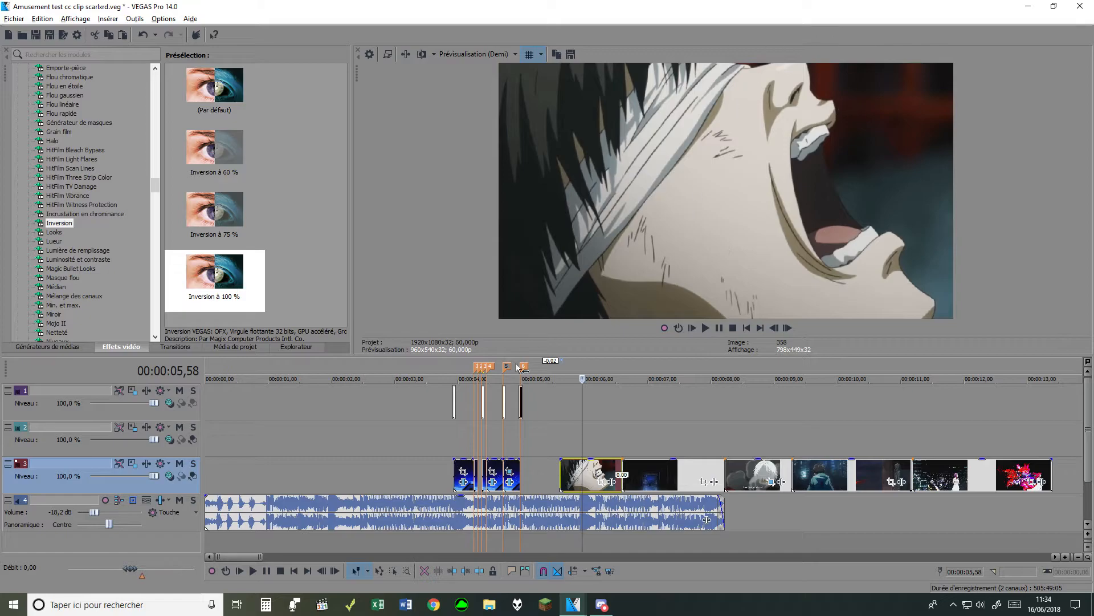
left_click(542, 434)
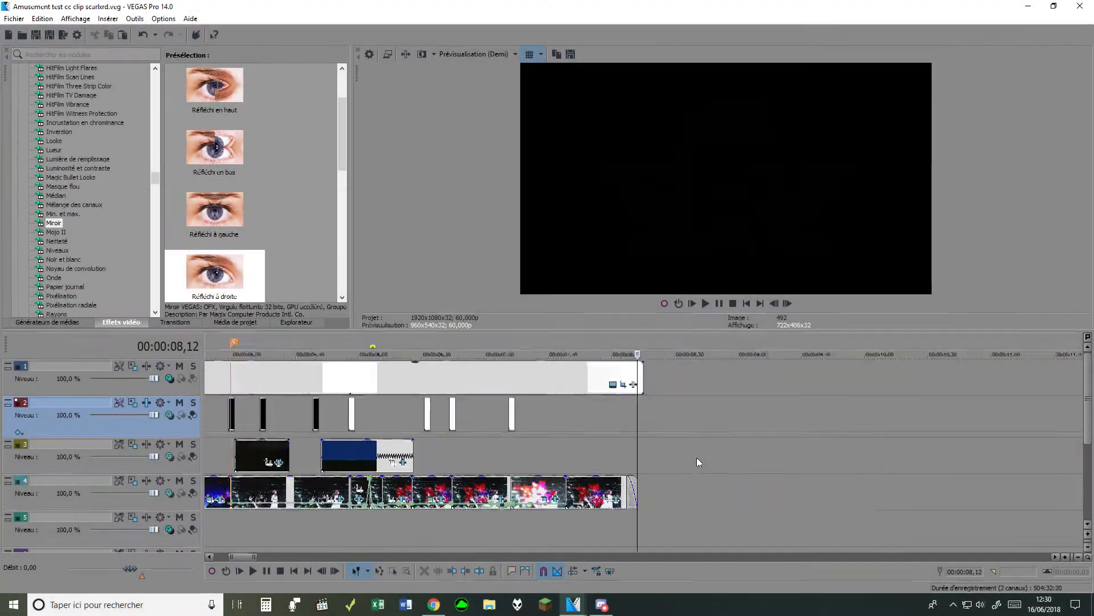
Step: Survey the whole multi-track timeline up to the end of the music track
scroll(696, 457, "down", 5)
scroll(572, 465, "down", 3)
scroll(562, 468, "up", 3)
scroll(469, 411, "down", 3)
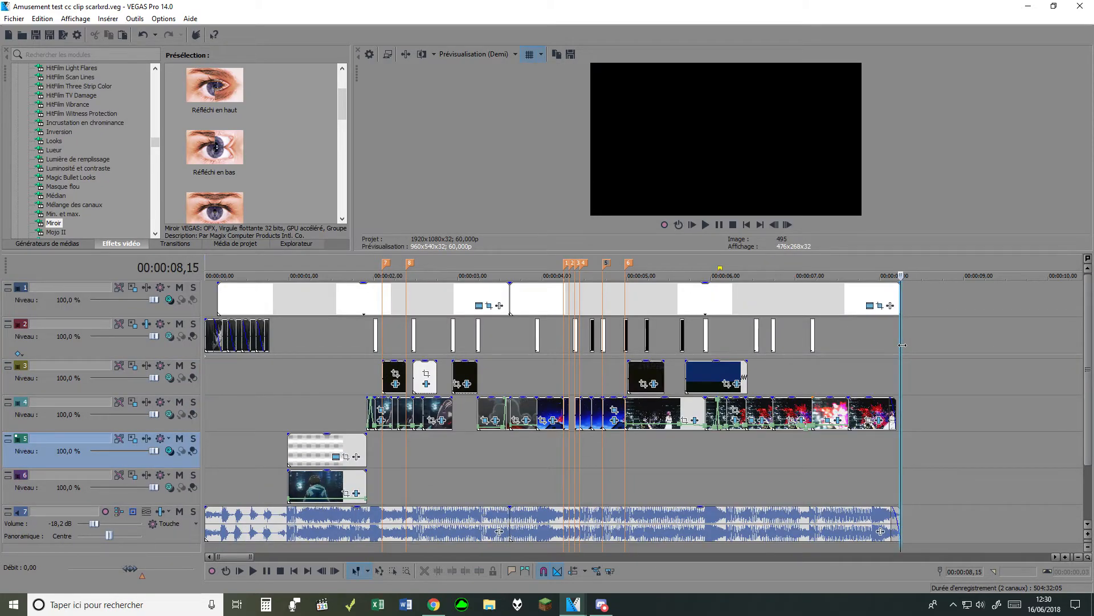
mouse_move(903, 345)
left_mouse_down()
mouse_move(366, 336)
mouse_move(913, 326)
left_mouse_up()
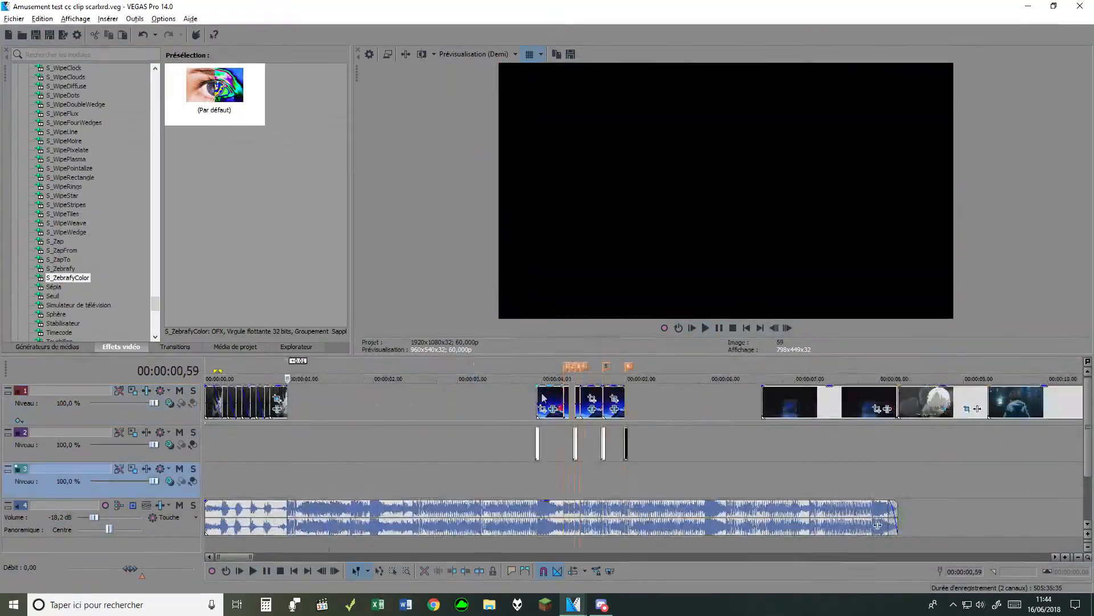
Step: Play the clip of the character seen from behind from its start on the second track
left_click(665, 480)
double_click(638, 456)
scroll(639, 460, "down", 4)
left_click(378, 475)
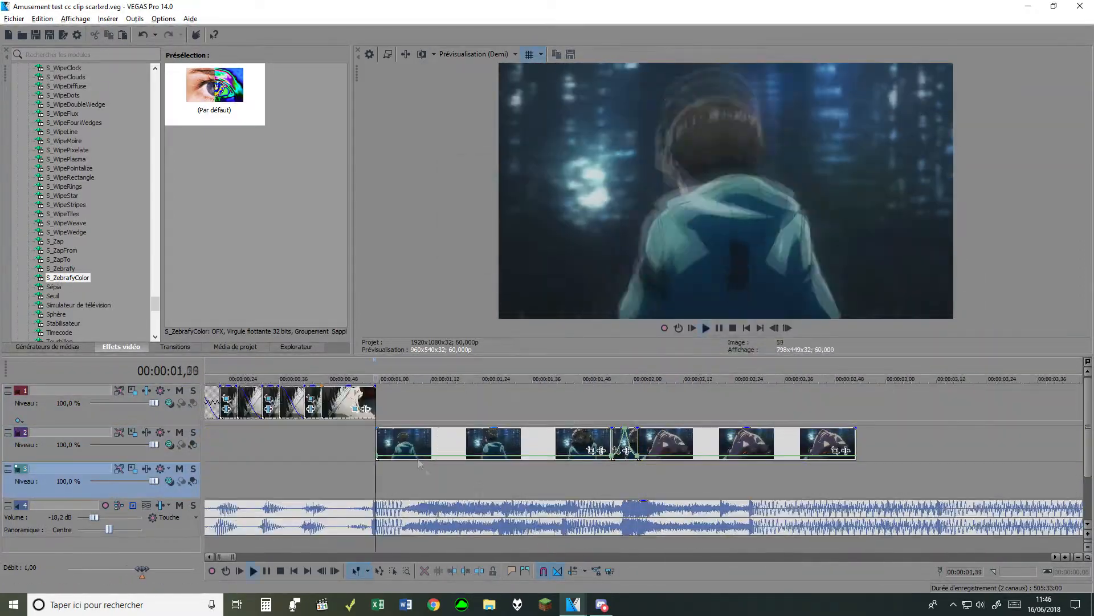
Step: Apply S_Shake to the first clip of the character seen from behind, with Frequency 0,75, and animate its Amplitude and Frequency with keyframes
left_click(601, 450)
scroll(478, 330, "down", 10)
double_click(479, 331)
left_click(145, 222)
left_click(311, 205)
left_click(311, 221)
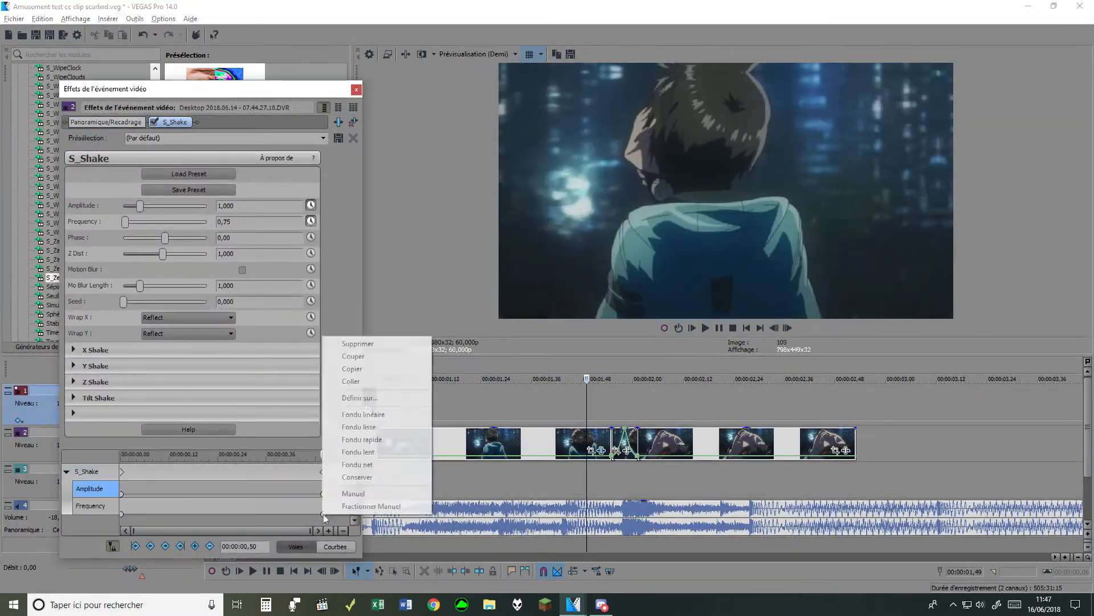
left_click(356, 89)
Step: Add a Damier generator with the Stores horizontaux preset on the track above the clip of the character seen from behind
left_click(35, 346)
left_click(55, 86)
scroll(214, 171, "down", 2)
left_click_drag(214, 209, 399, 401)
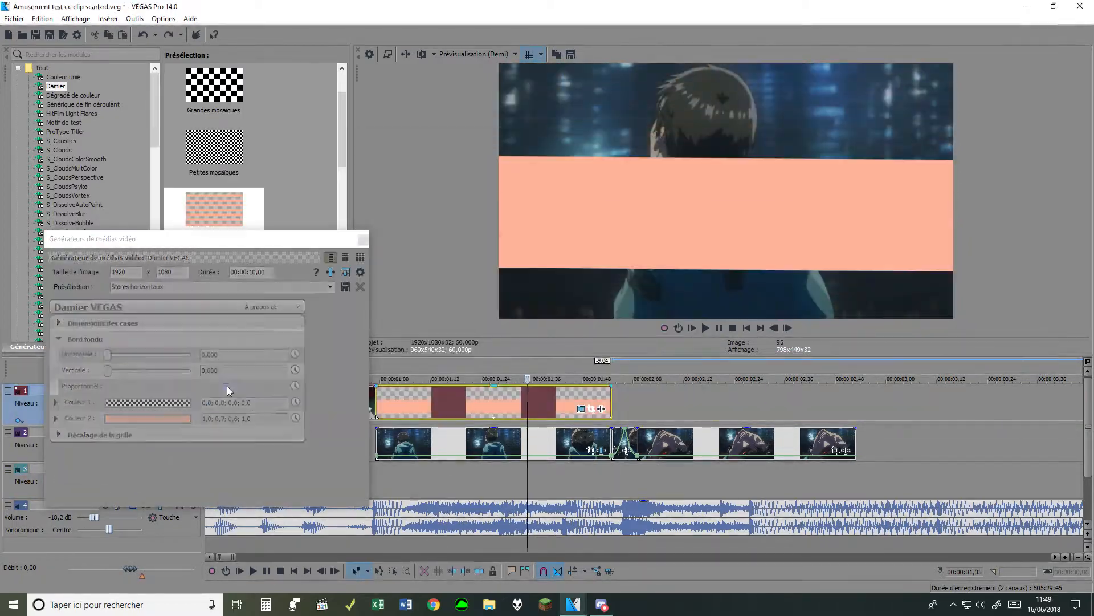
Step: Put the horizontal-blinds generator on its own track above the back-view clip and make its bars white with a height of 0,151
left_click_drag(57, 481, 57, 428)
key("ctrl+shift+q")
left_click_drag(399, 402, 399, 480)
left_click(170, 481)
left_click(196, 368)
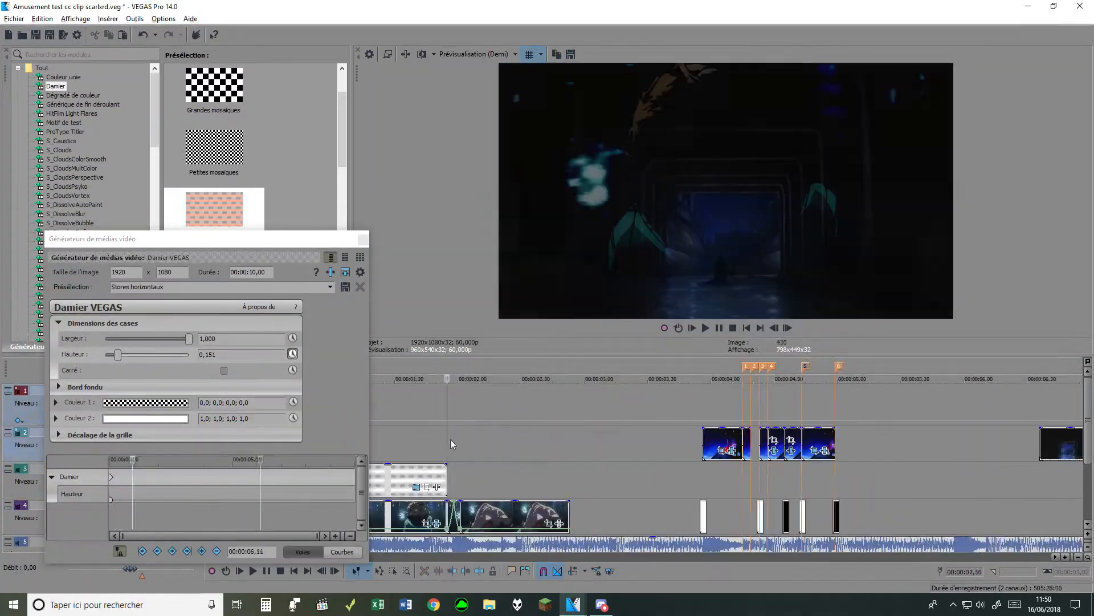